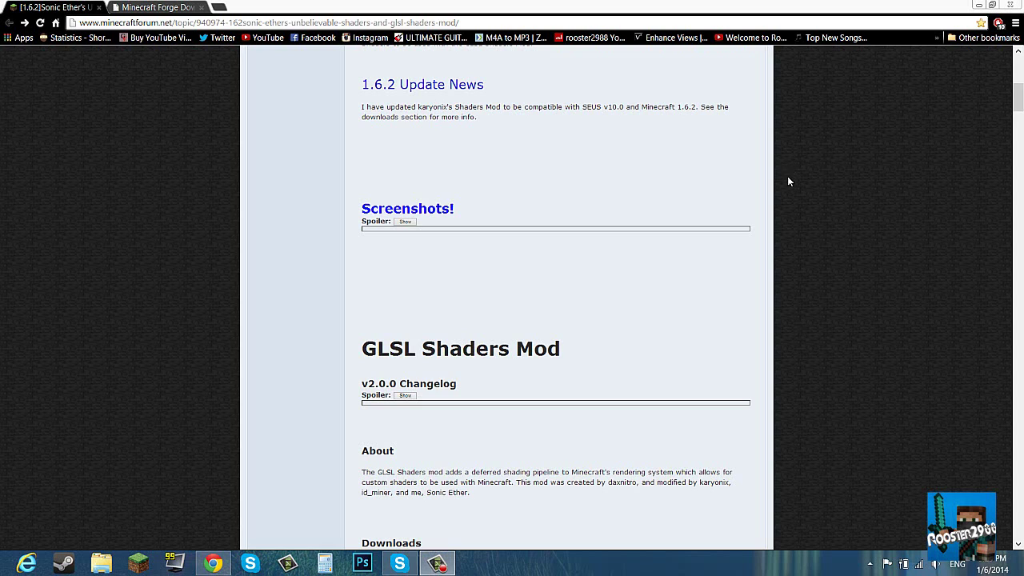
# Review the Sonic Ether's Unbelievable Shaders thread from its introduction through the latest SEUS v10.0 shaderpack links and installation instructions
pyautogui.scroll(4, 824, 316)
pyautogui.scroll(-1, 822, 328)
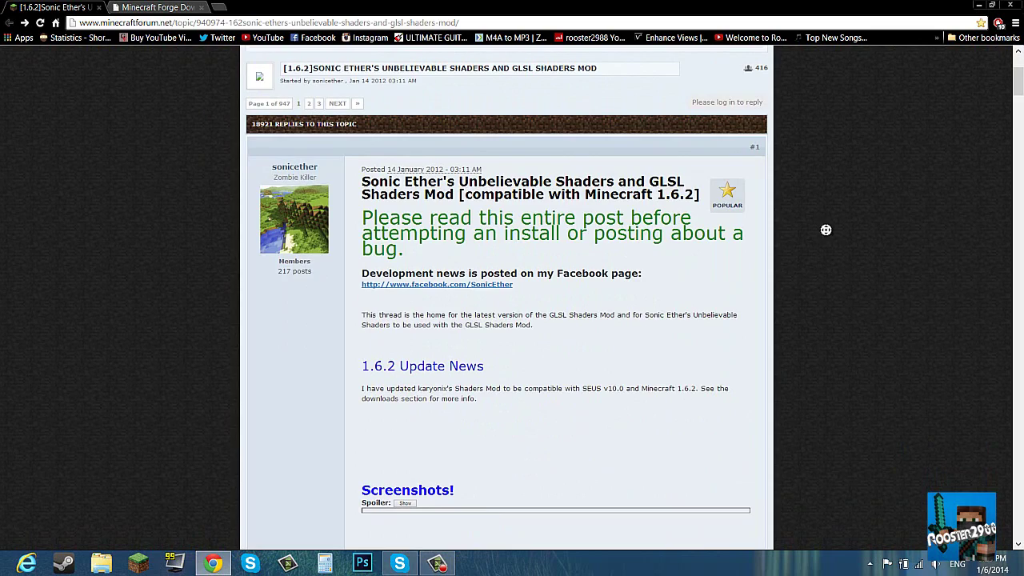
pyautogui.scroll(-10, 826, 230)
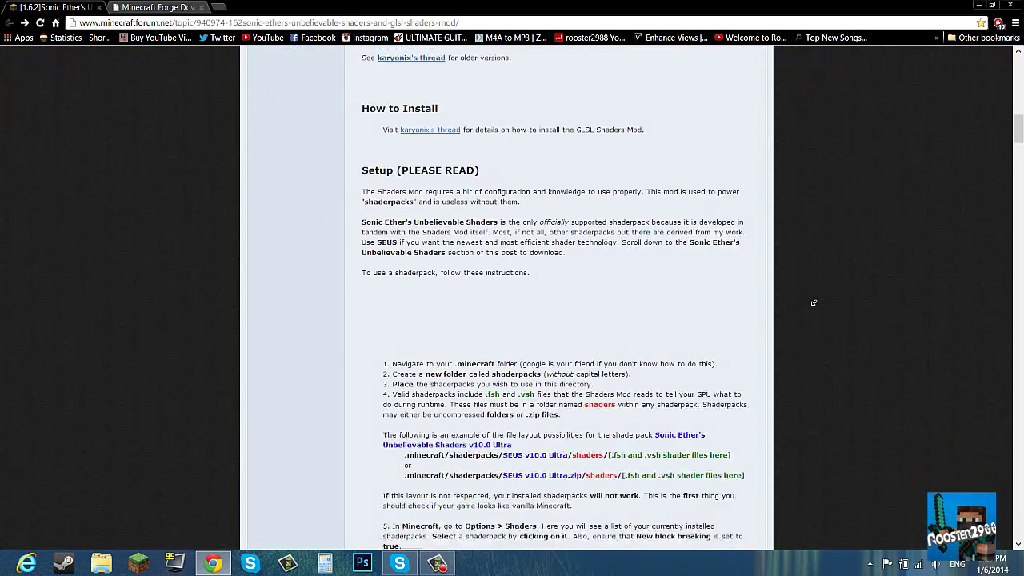
pyautogui.scroll(-9, 813, 302)
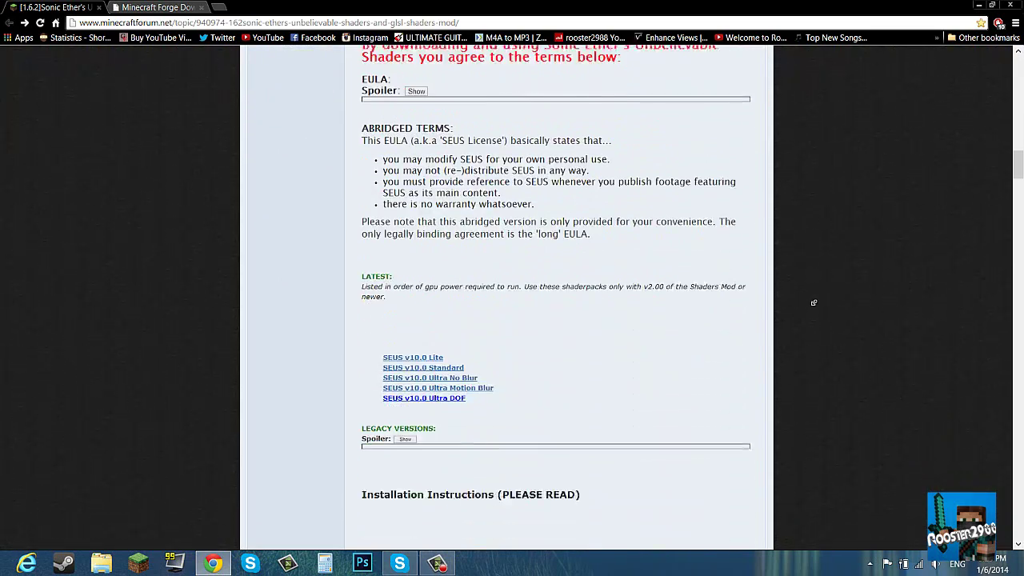
pyautogui.scroll(-1, 709, 313)
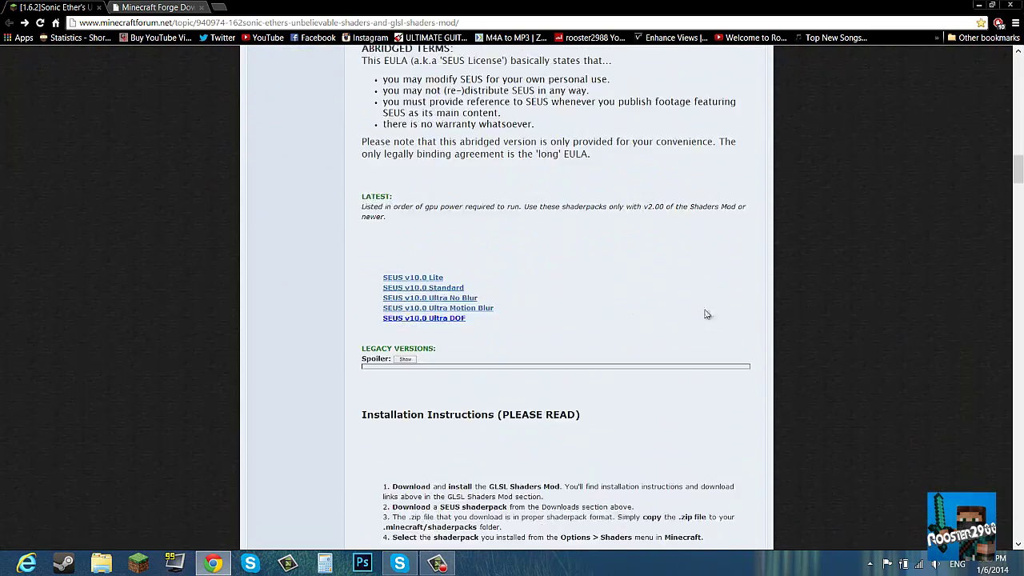
pyautogui.click(406, 320)
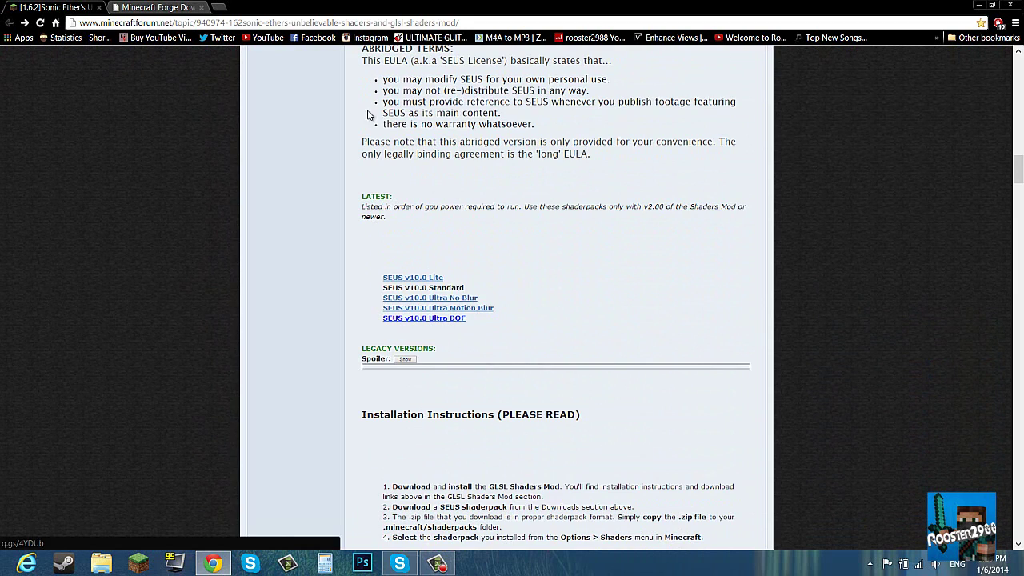
# Open the mods folder inside .minecraft by way of %appdata%, and close it after viewing
pyautogui.click(978, 5)
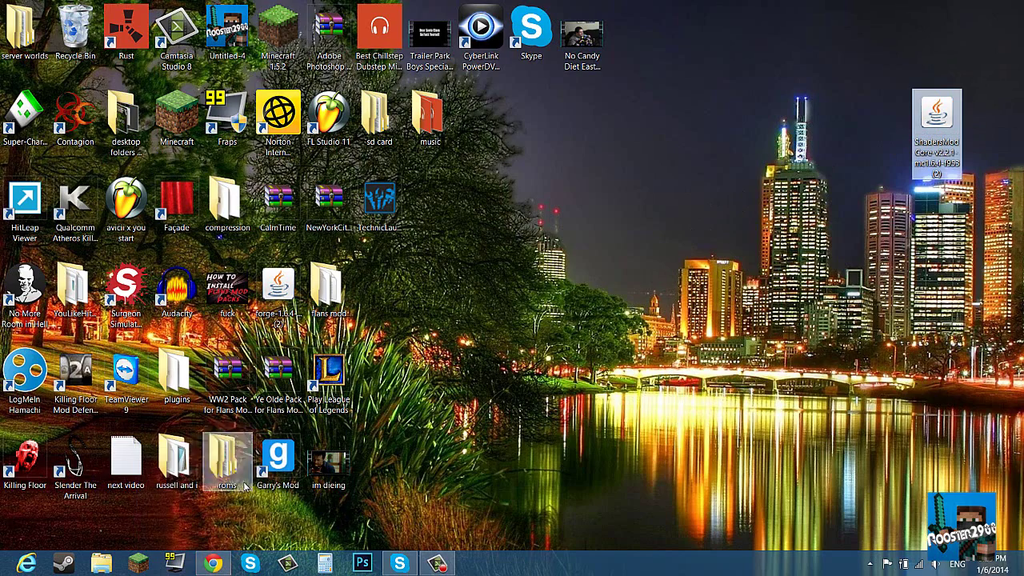
pyautogui.press('super')
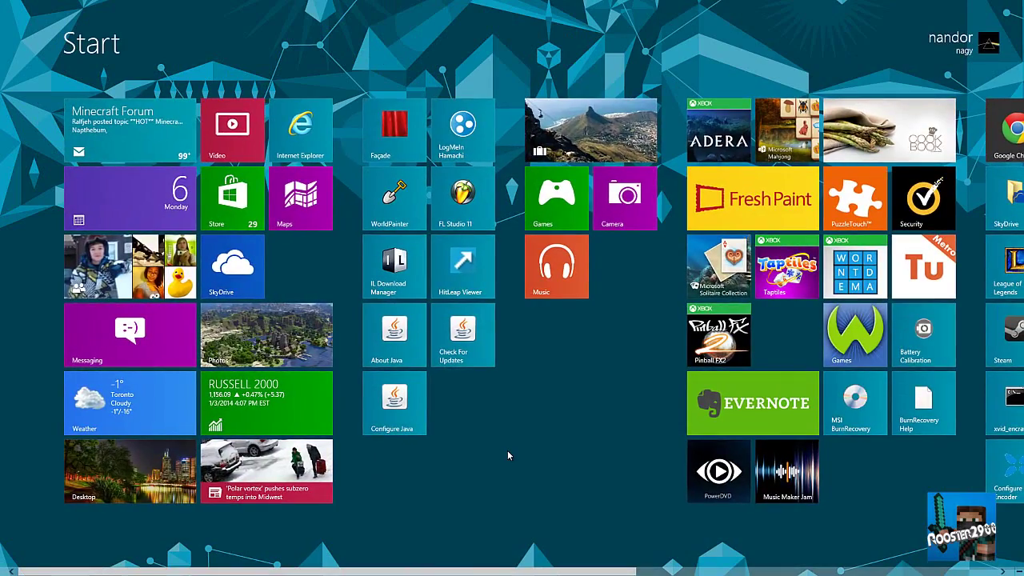
pyautogui.write('%appdata%')
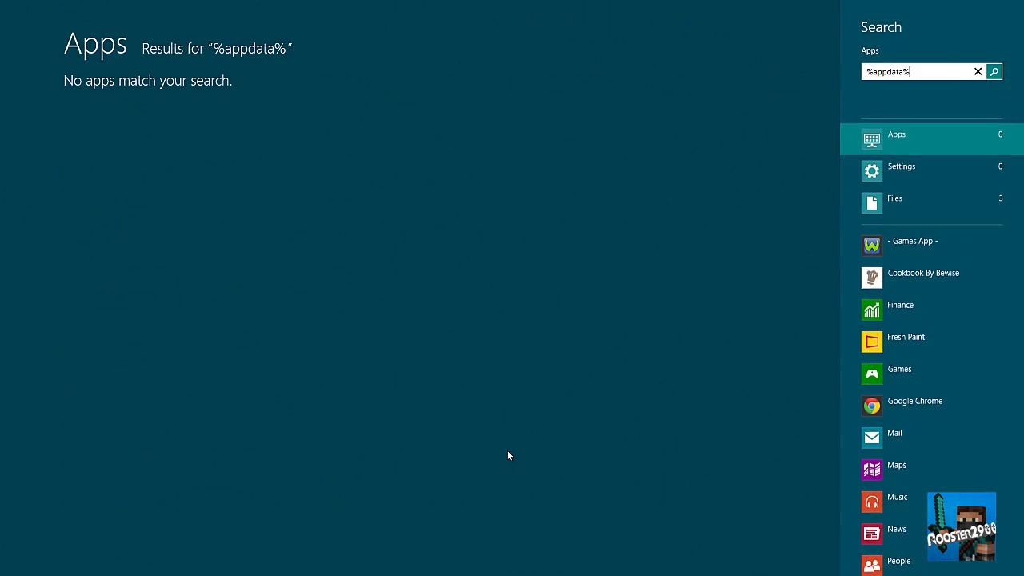
pyautogui.press('Return')
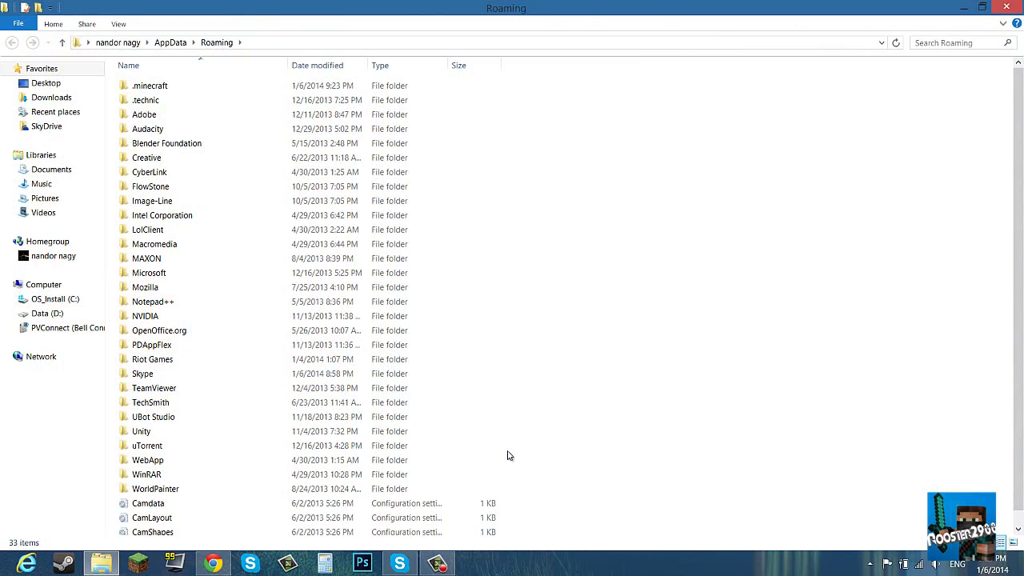
pyautogui.doubleClick(196, 90)
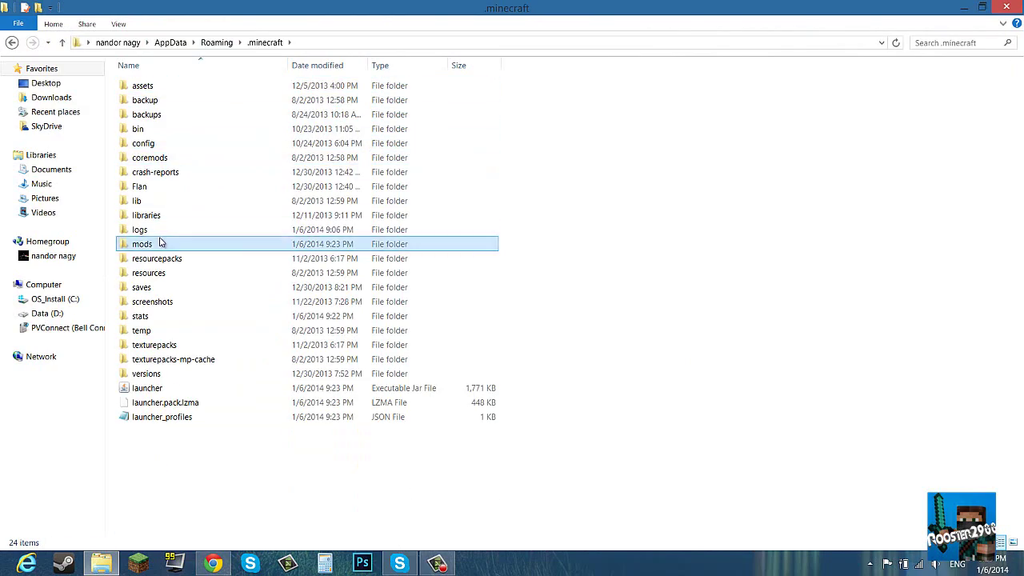
pyautogui.doubleClick(160, 242)
pyautogui.click(1013, 8)
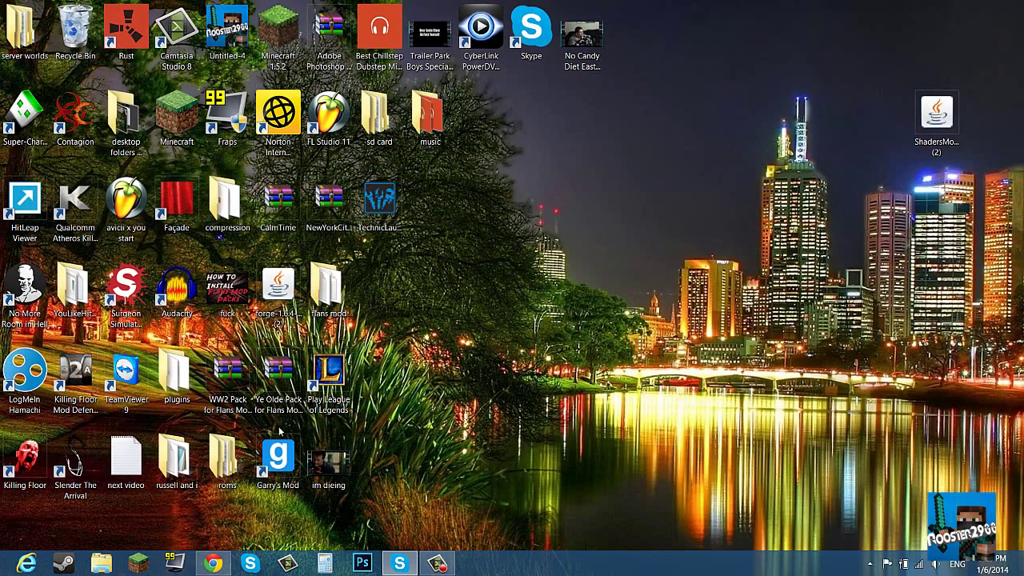
# Download SEUS v10.0 Ultra DOF.zip from the shaders thread onto the desktop, and place the Forge 1.6.4 installer beside it
pyautogui.click(214, 564)
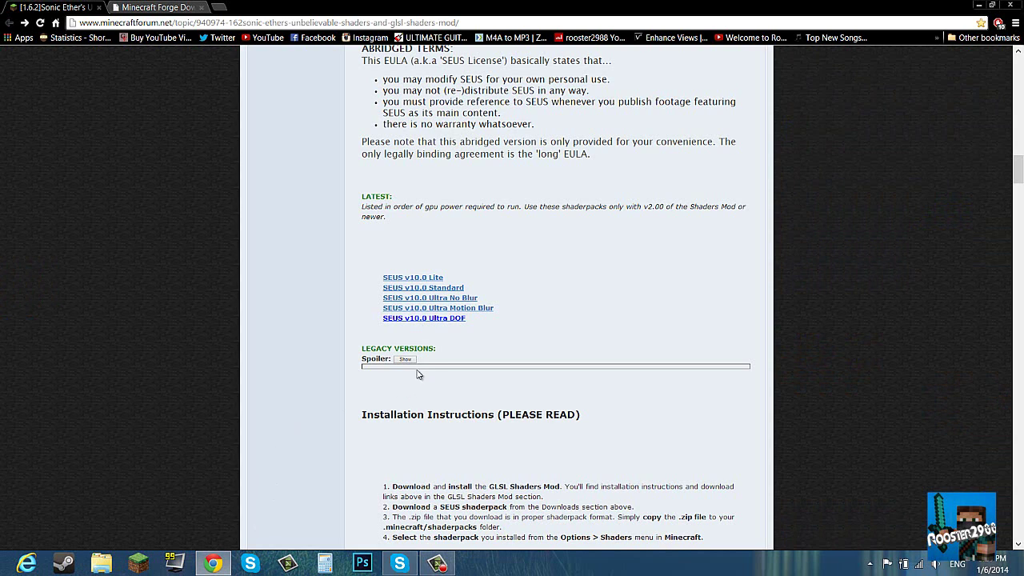
pyautogui.click(404, 318)
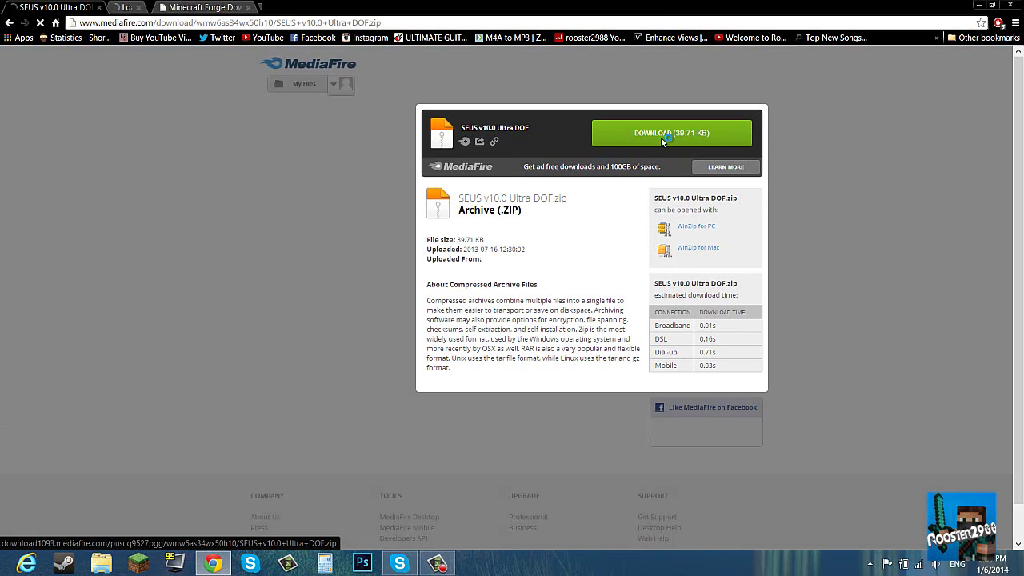
pyautogui.click(661, 136)
pyautogui.moveTo(34, 531); pyautogui.dragTo(866, 156)
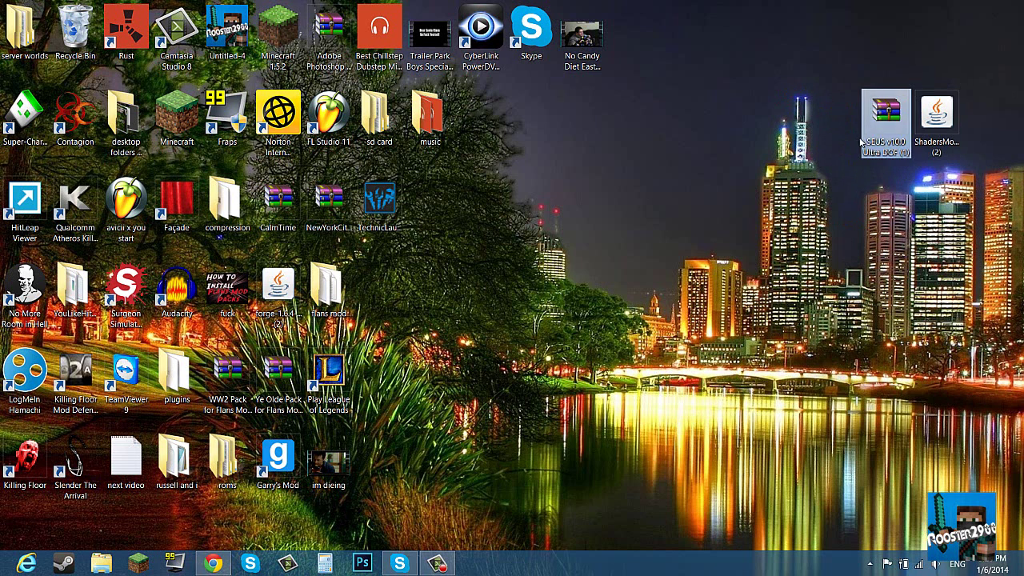
pyautogui.moveTo(295, 287); pyautogui.dragTo(840, 128)
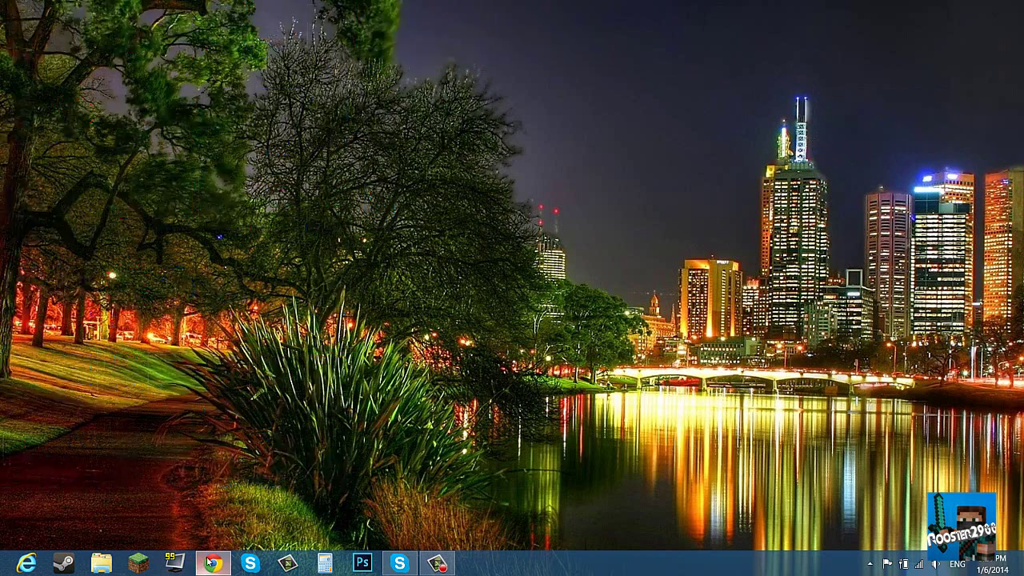
# Close the advertising page and go back from the MediaFire download to the Sonic Ether's shaders forum thread
pyautogui.click(212, 563)
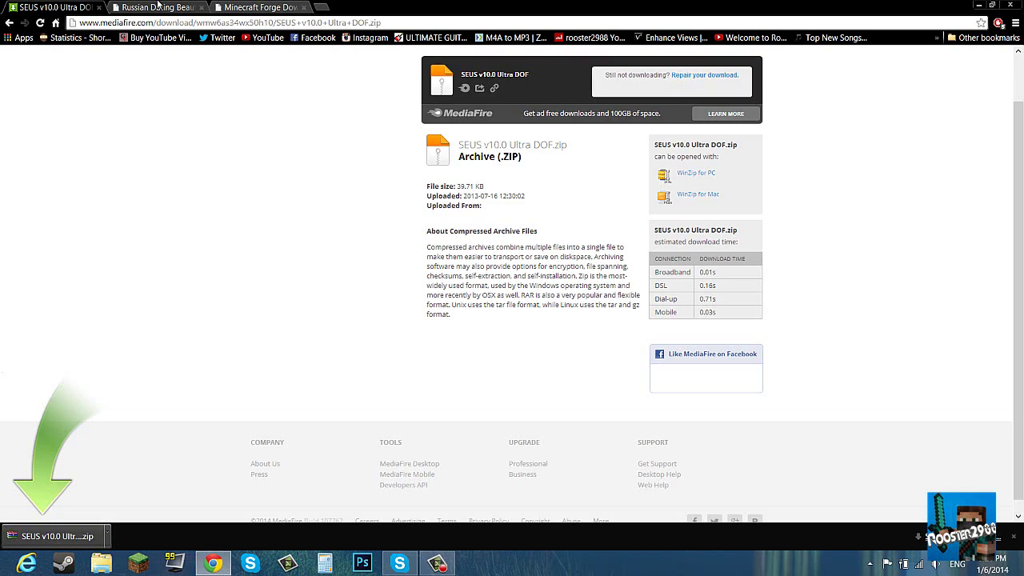
pyautogui.click(201, 7)
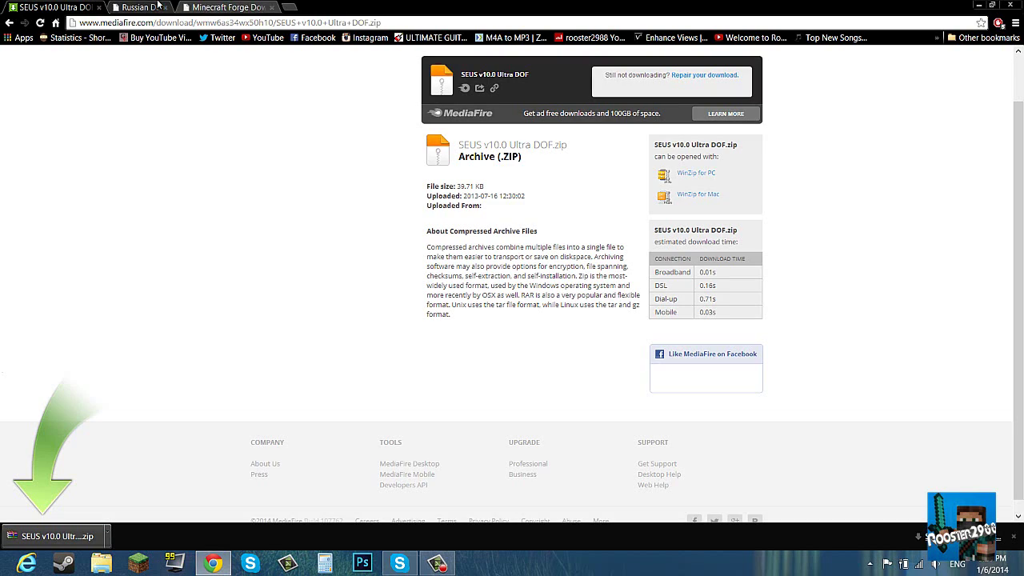
pyautogui.click(6, 22)
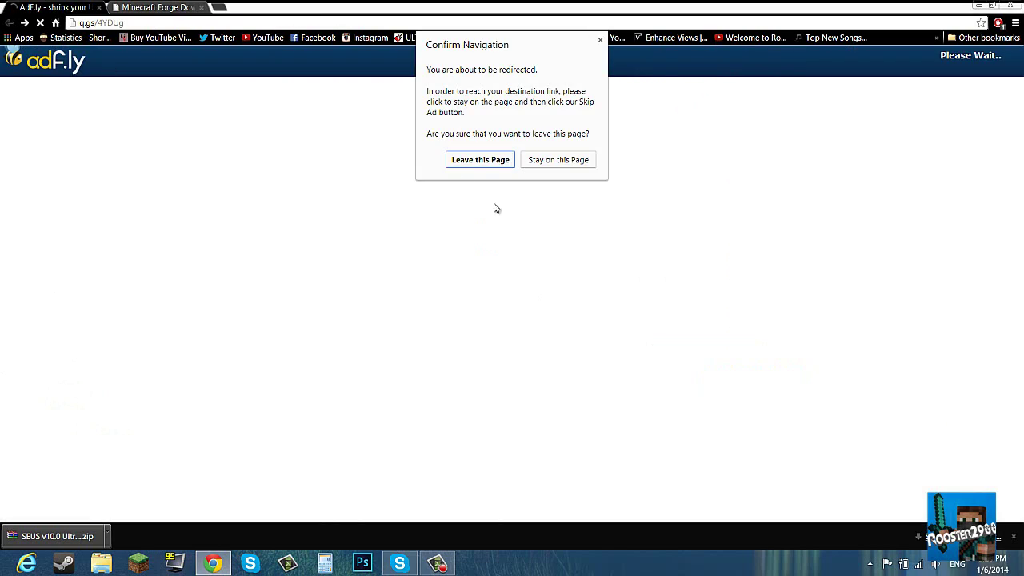
pyautogui.click(479, 160)
# Open the Shaders Mod 2.0.1 for Minecraft 1.6.2 link from the thread's GLSL Shaders Mod downloads section
pyautogui.scroll(-15, 109, 197)
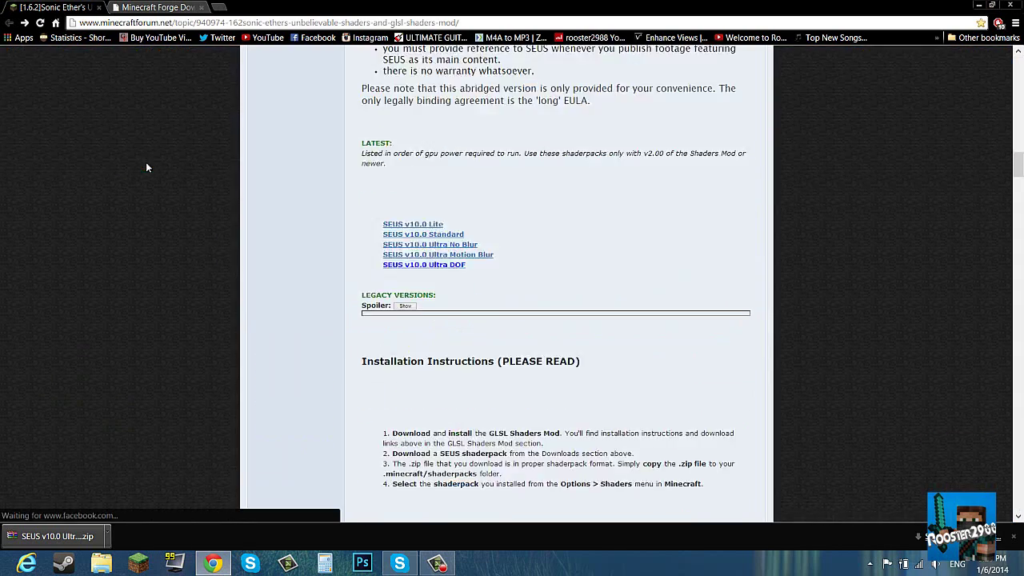
pyautogui.scroll(20, 301, 171)
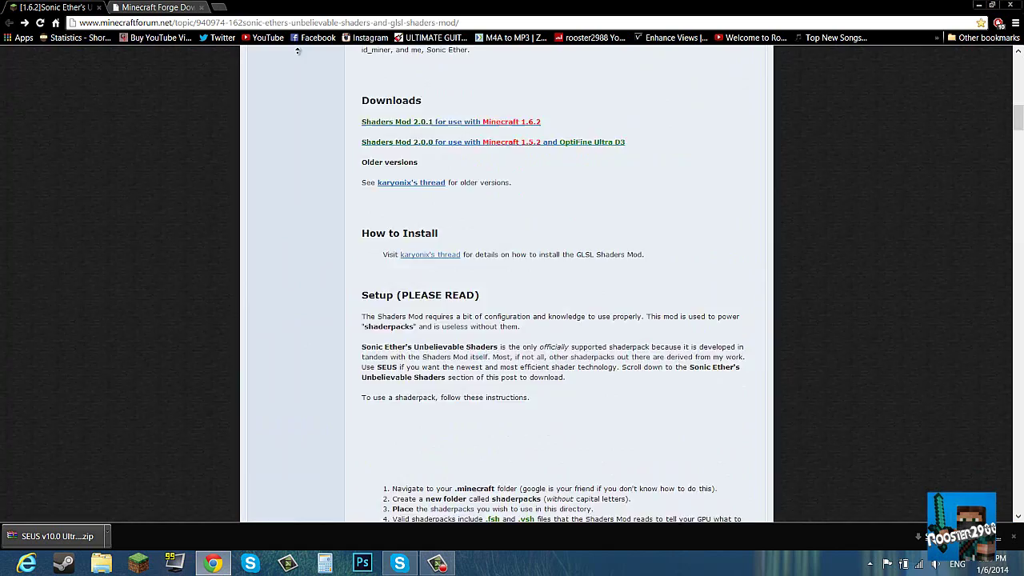
pyautogui.scroll(7, 244, 241)
pyautogui.scroll(-6, 160, 418)
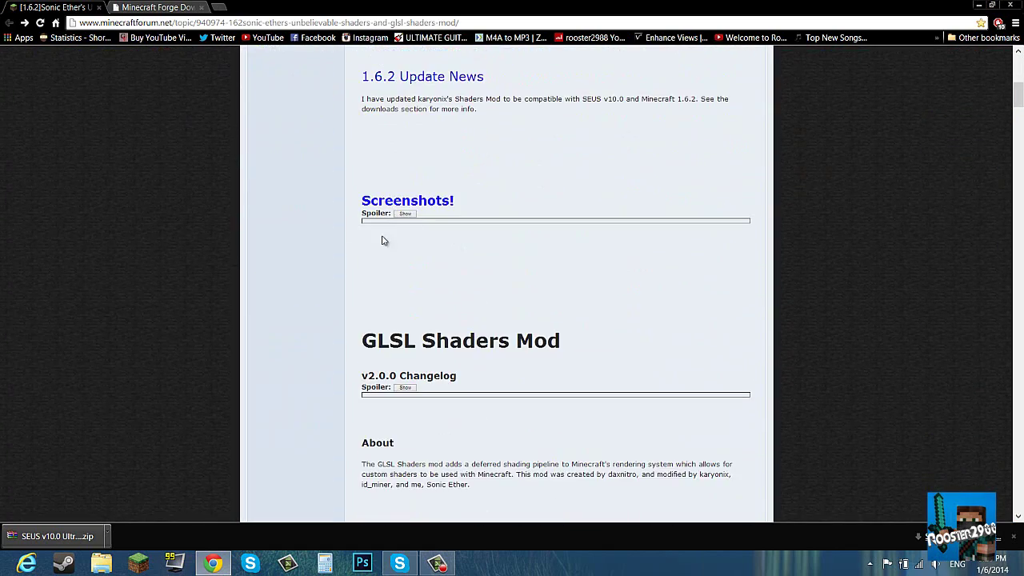
pyautogui.scroll(1, 426, 192)
pyautogui.scroll(-5, 446, 164)
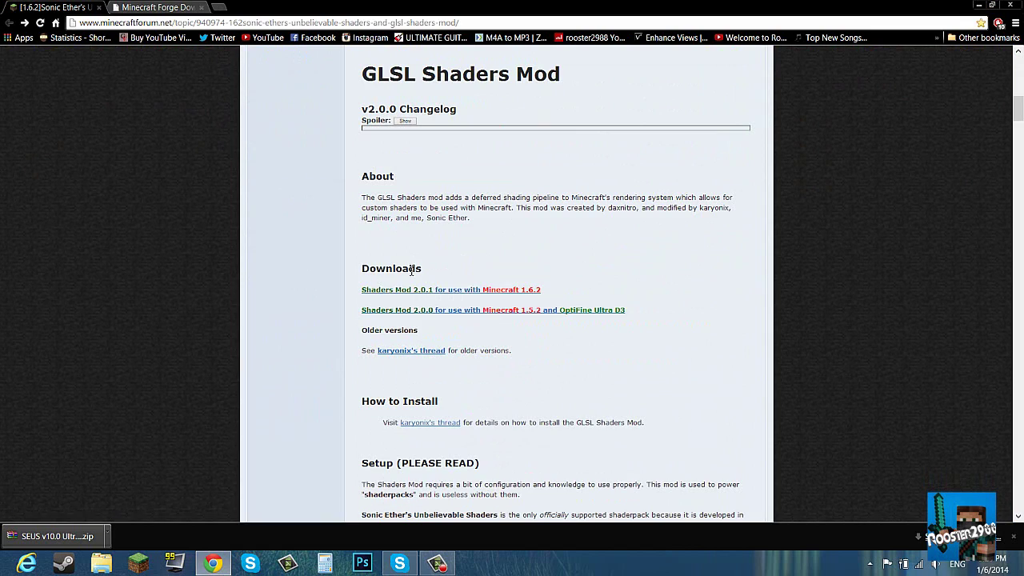
pyautogui.click(512, 297)
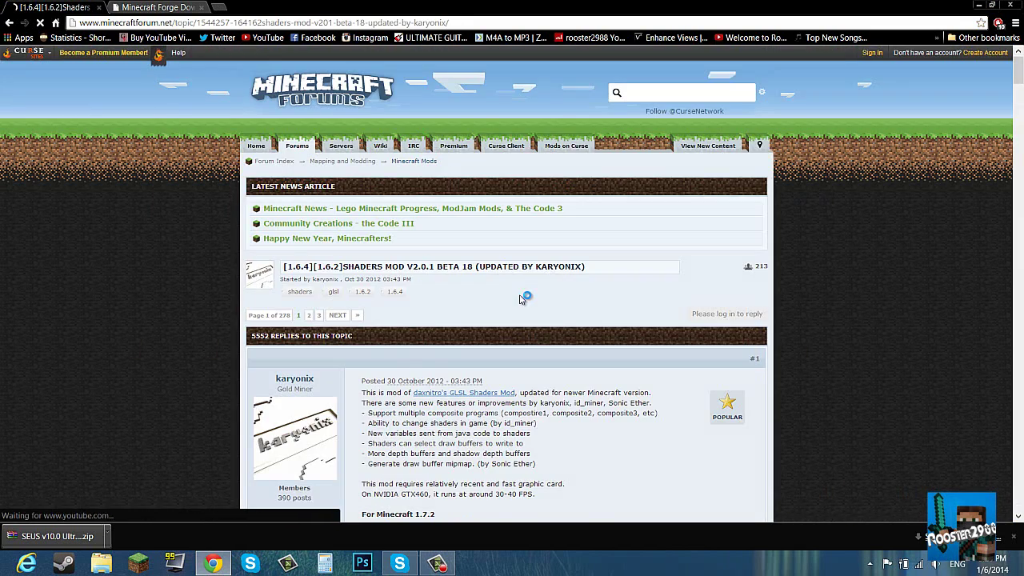
# Reveal the alternative ShadersModCore v2.2.1 download links for Minecraft 1.6.4 and check for the mod file on the desktop
pyautogui.scroll(-5, 524, 297)
pyautogui.scroll(-2, 519, 295)
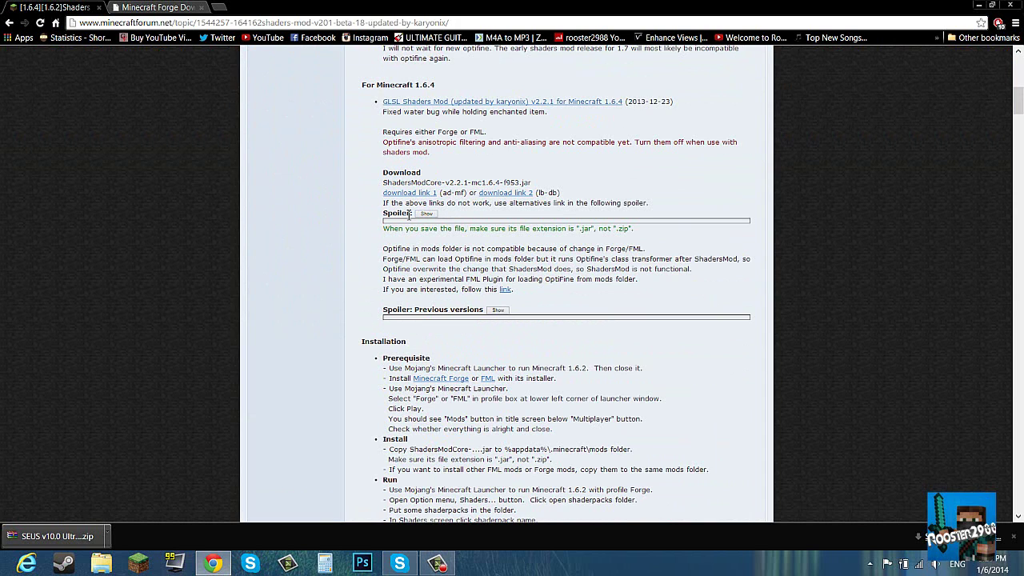
pyautogui.click(434, 216)
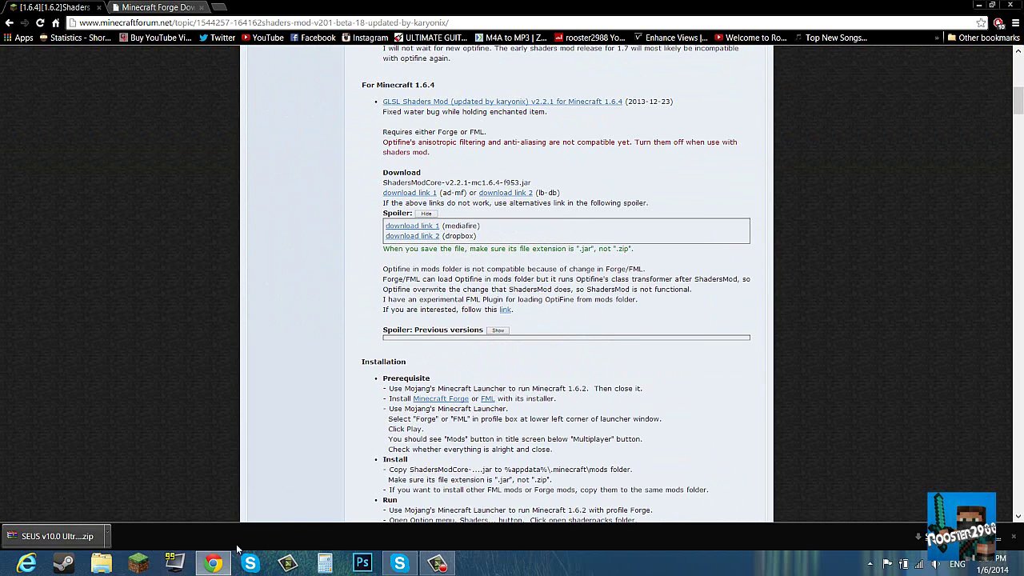
pyautogui.click(215, 563)
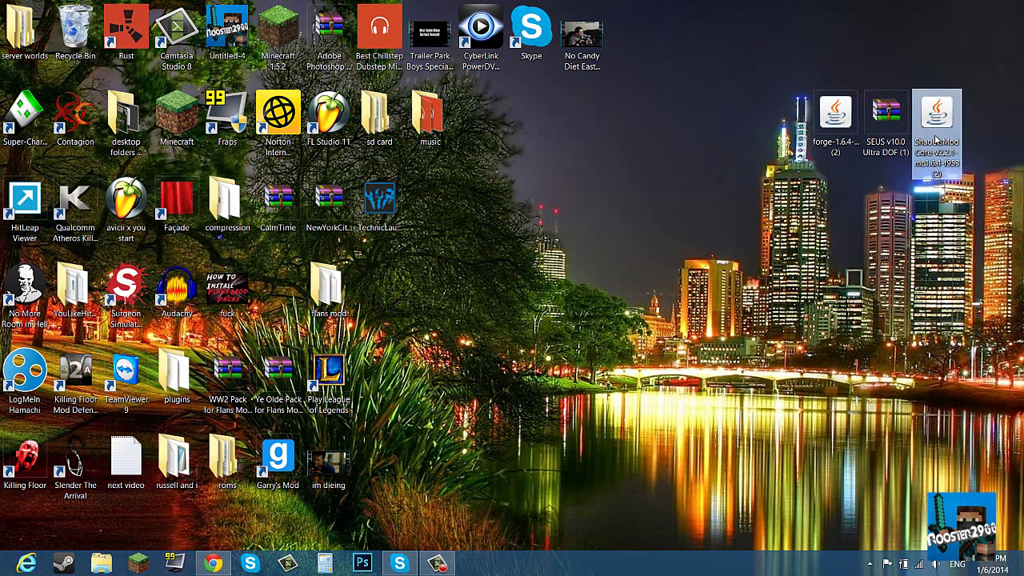
pyautogui.click(213, 562)
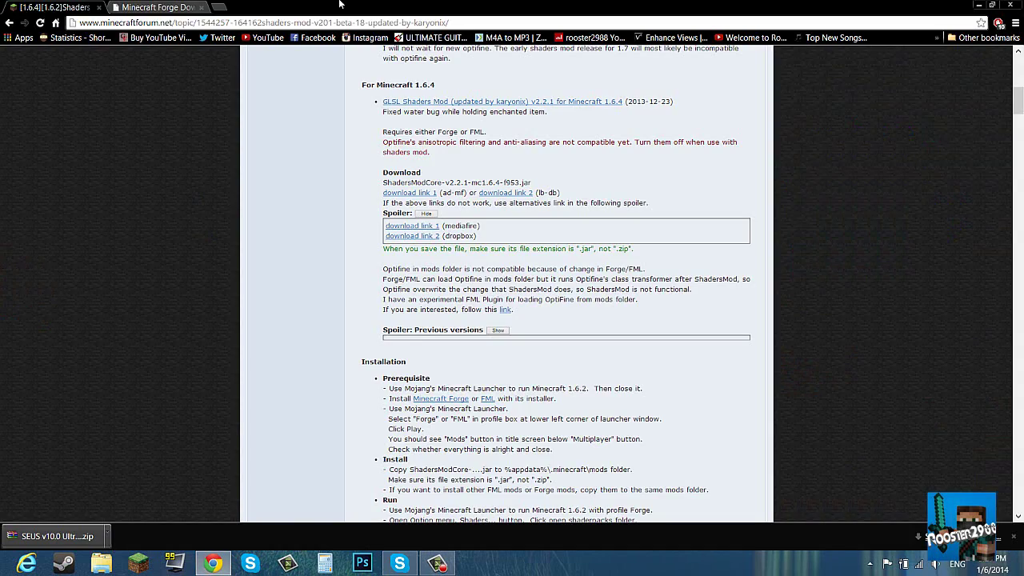
# View the Minecraft Forge Downloads page in place of the shaders thread, and close the browser
pyautogui.click(39, 6)
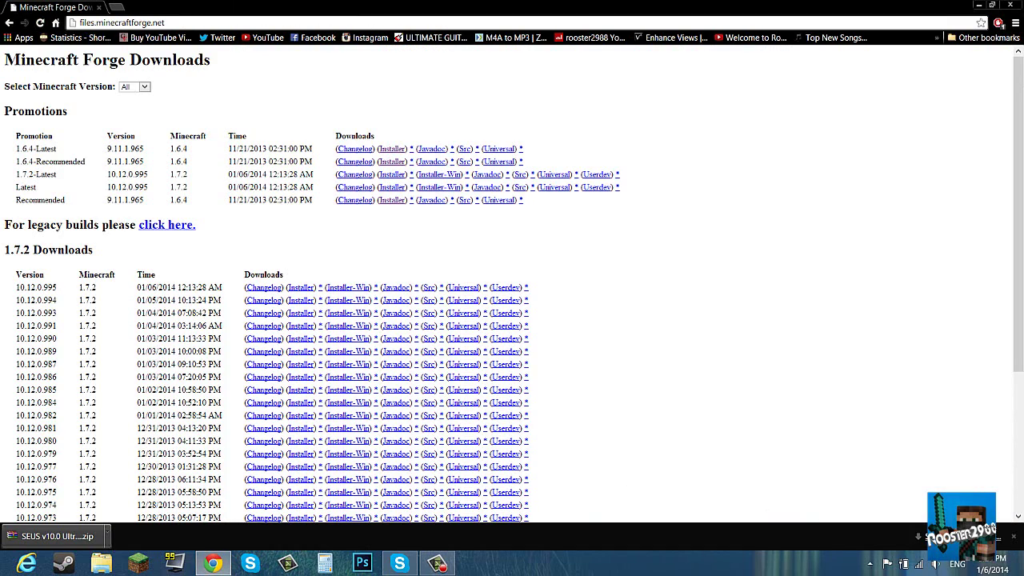
pyautogui.click(1014, 537)
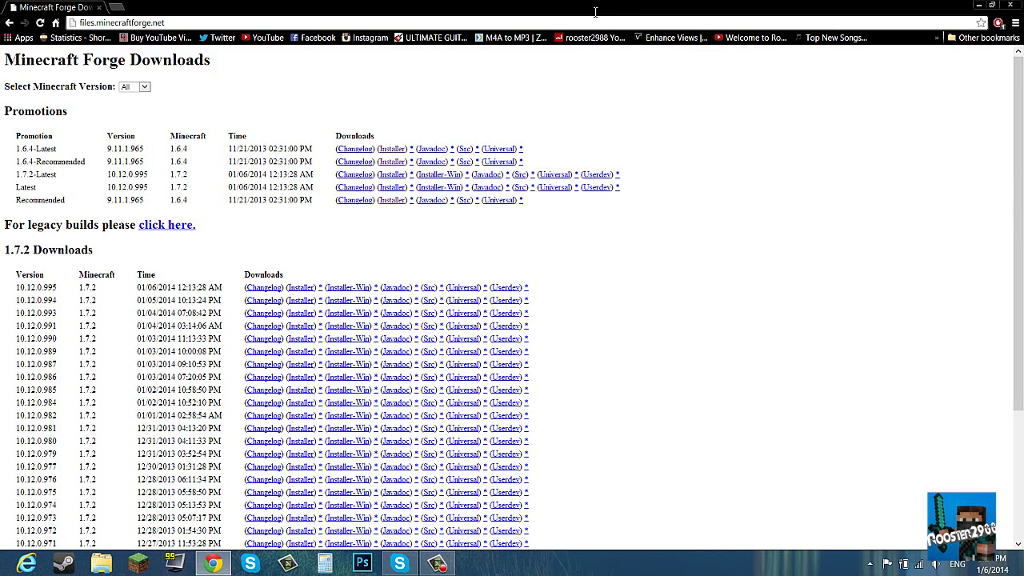
pyautogui.click(1010, 6)
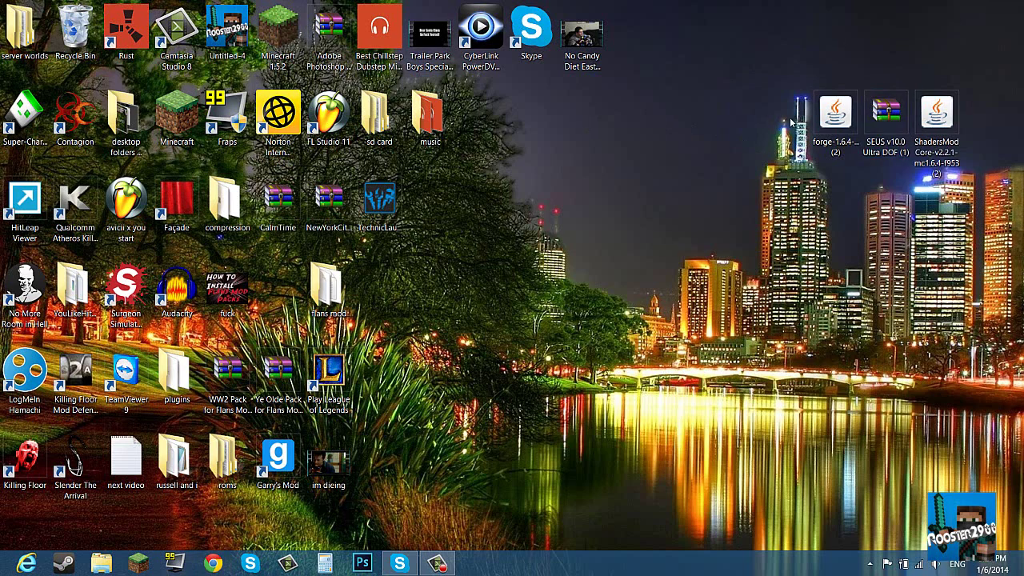
# Run the Forge 1.6.4-9.11.1.965 installer from the desktop to install Forge
pyautogui.moveTo(790, 122); pyautogui.dragTo(926, 60)
pyautogui.click(822, 128)
pyautogui.doubleClick(826, 120)
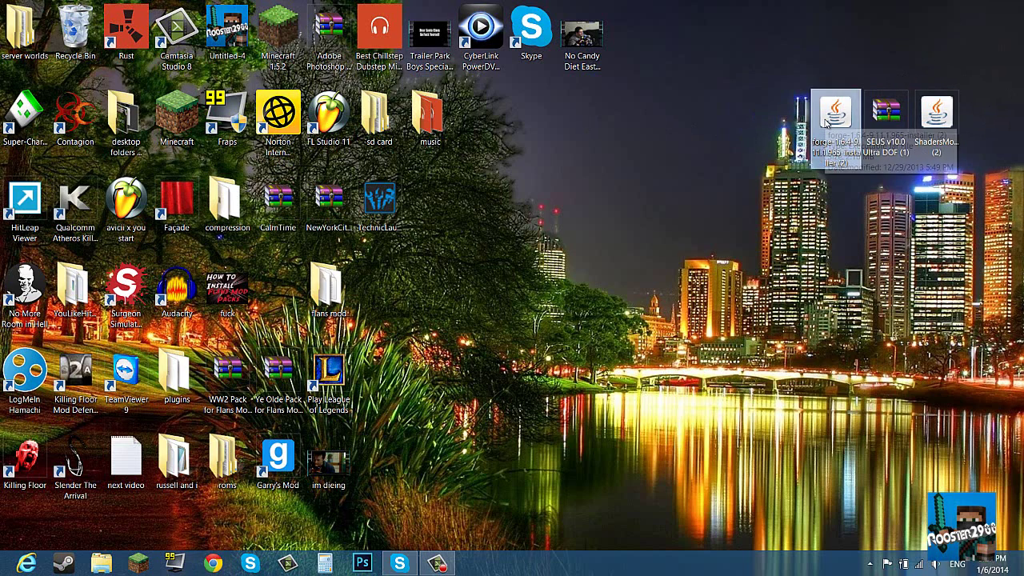
pyautogui.click(495, 351)
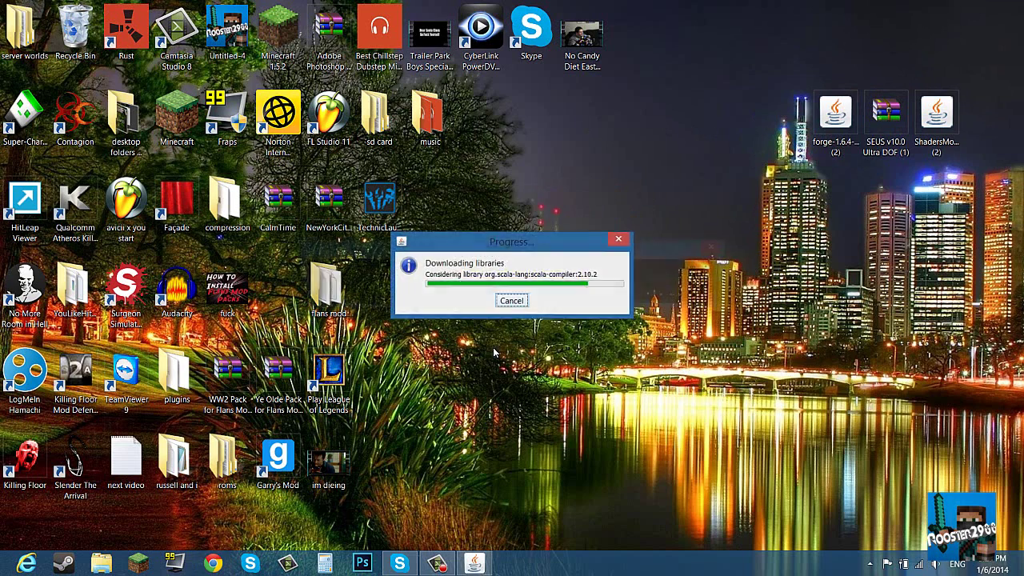
pyautogui.click(511, 294)
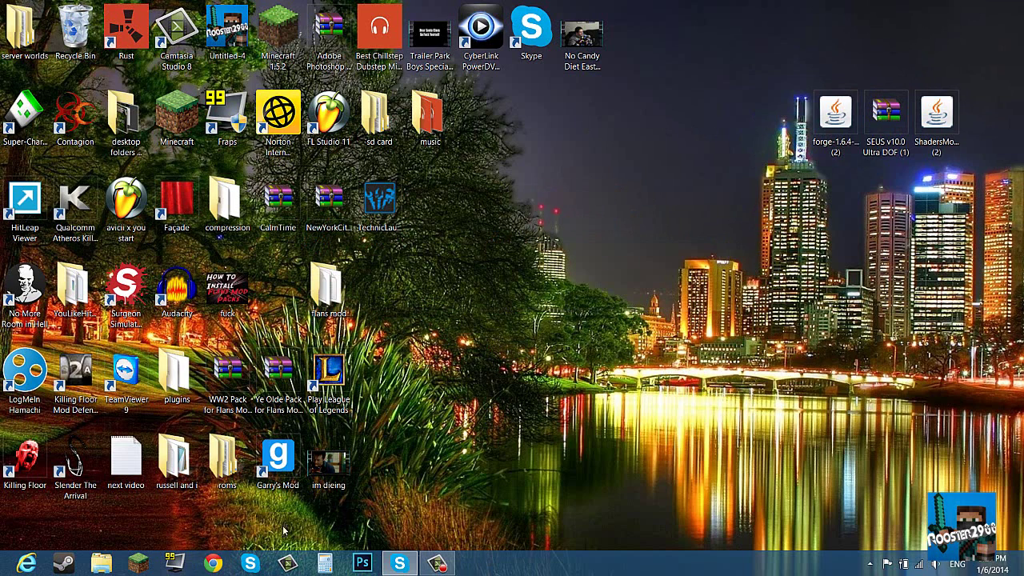
# Launch Minecraft with the Forge profile and the existing account, check the loaded mods on the title screen, and quit the game
pyautogui.click(138, 563)
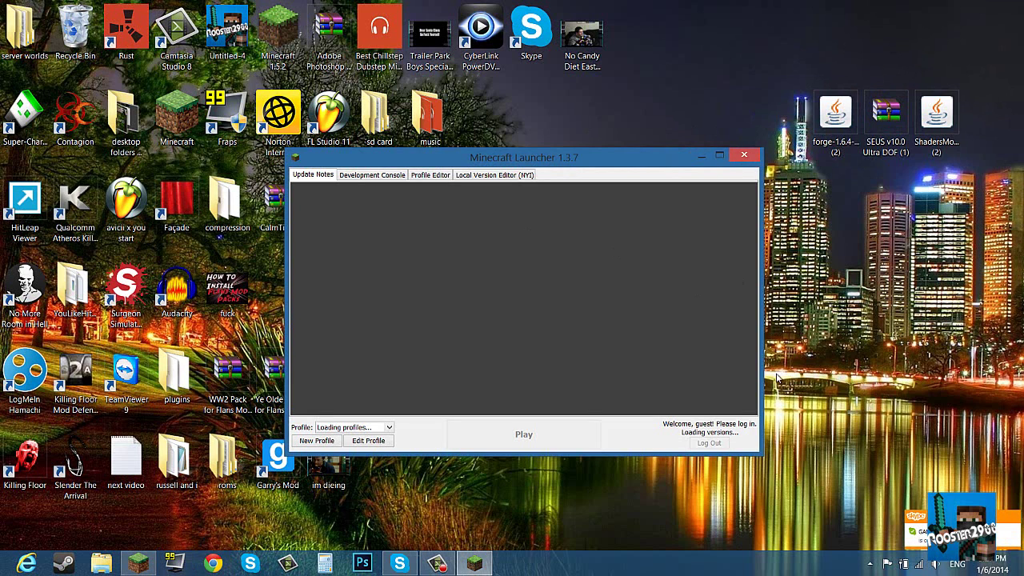
pyautogui.click(358, 428)
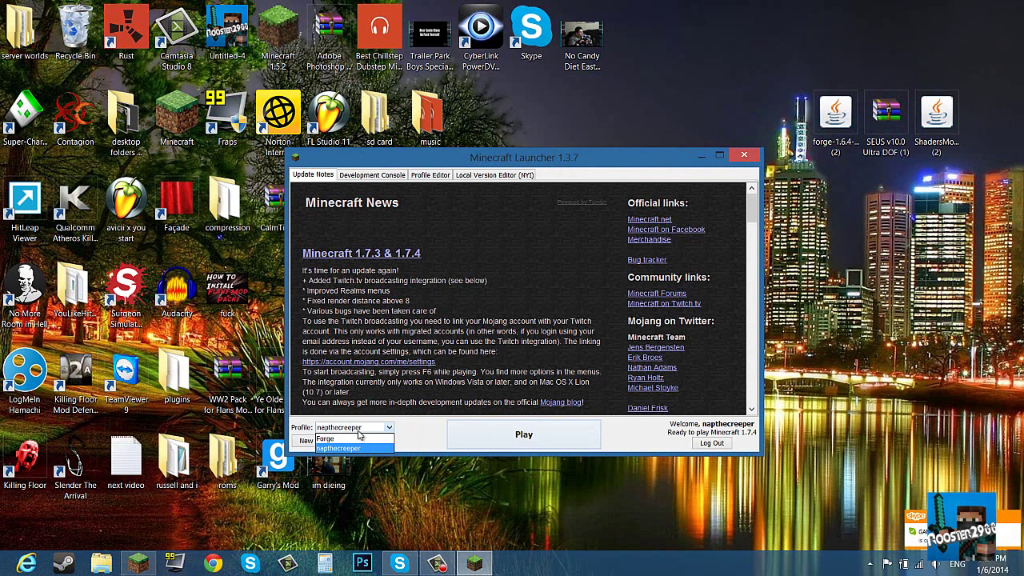
pyautogui.click(328, 438)
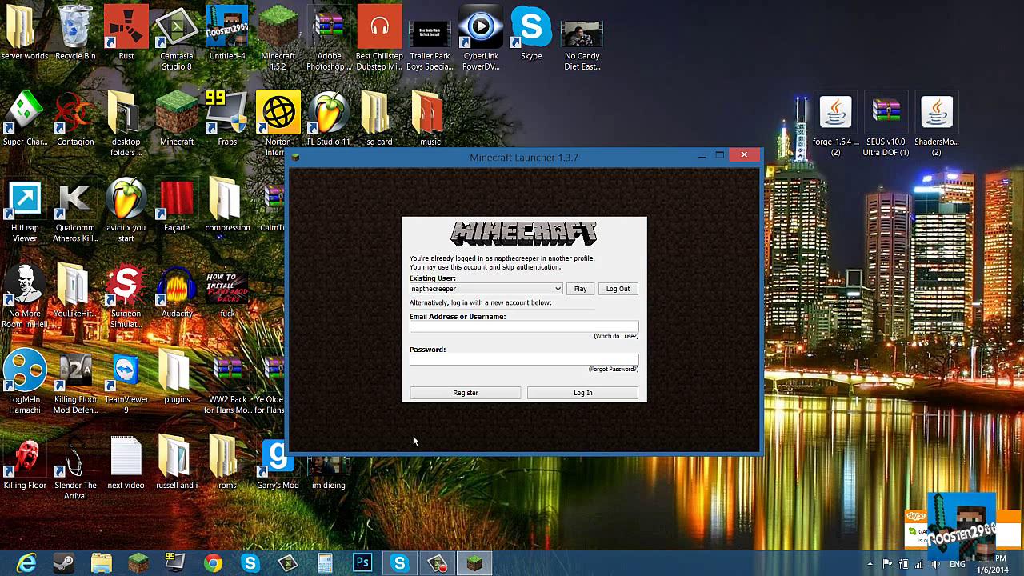
pyautogui.click(580, 289)
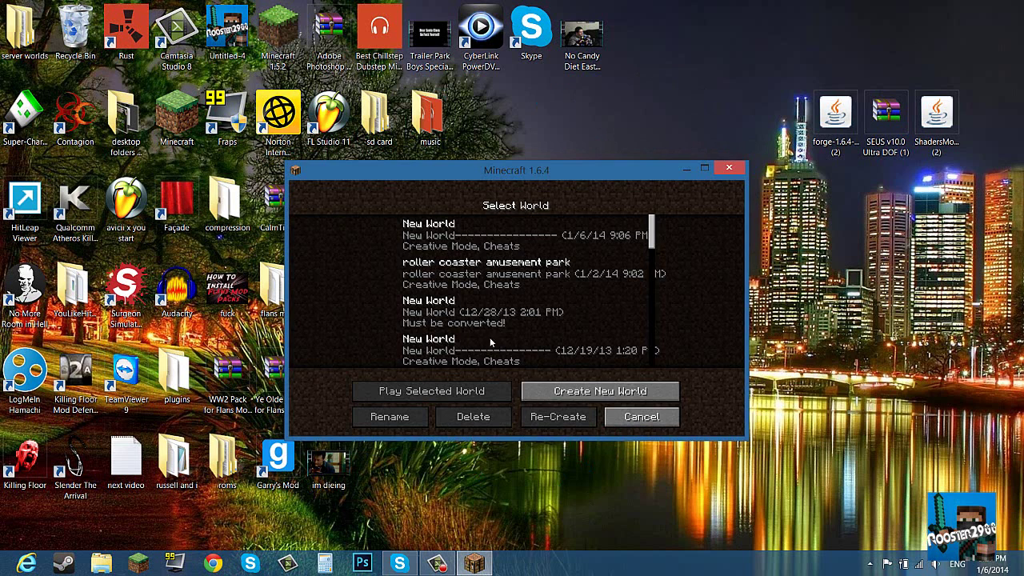
pyautogui.click(641, 416)
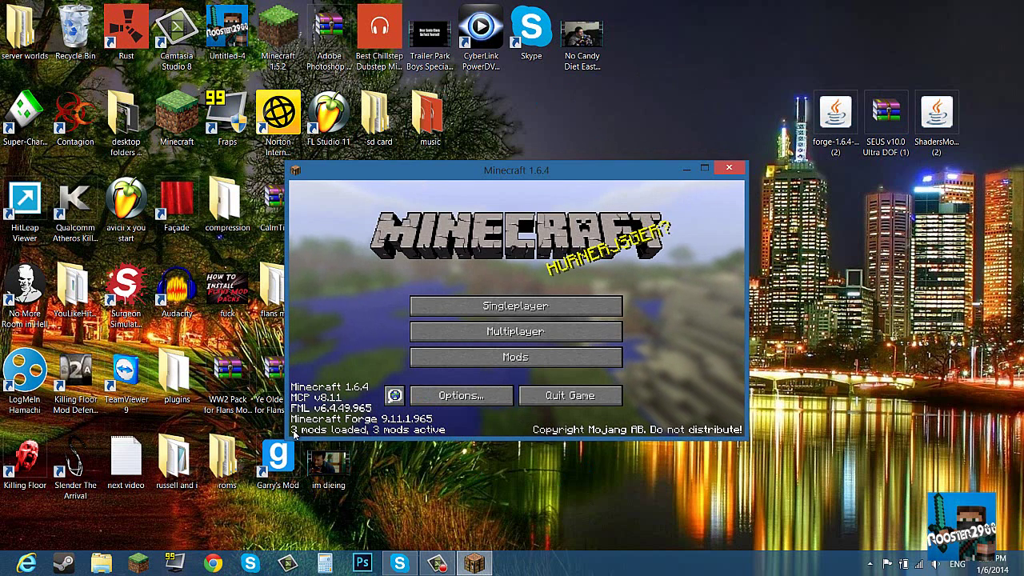
pyautogui.click(569, 396)
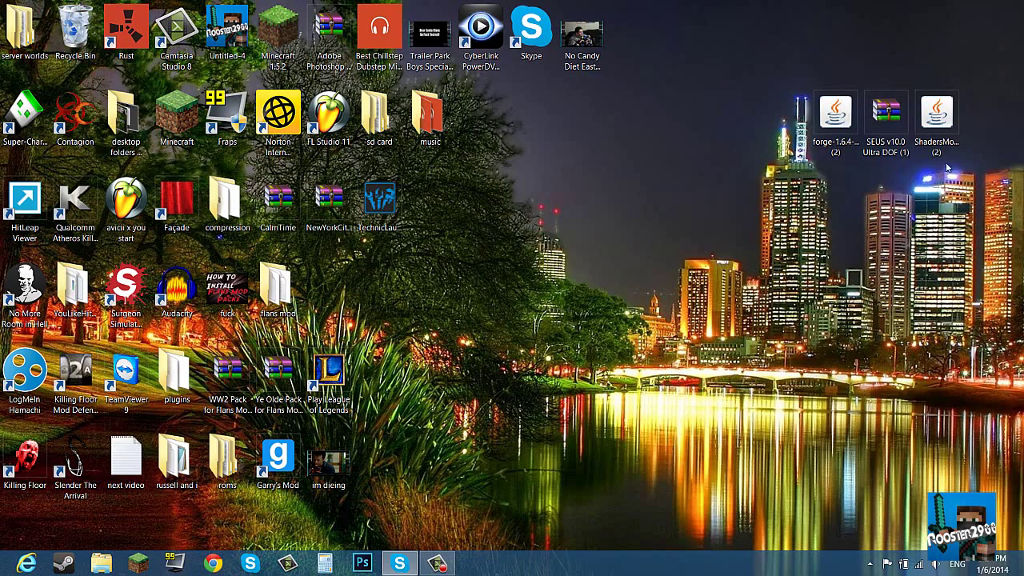
# Search for %appdata% and open the mods folder inside the .minecraft folder
pyautogui.press('super')
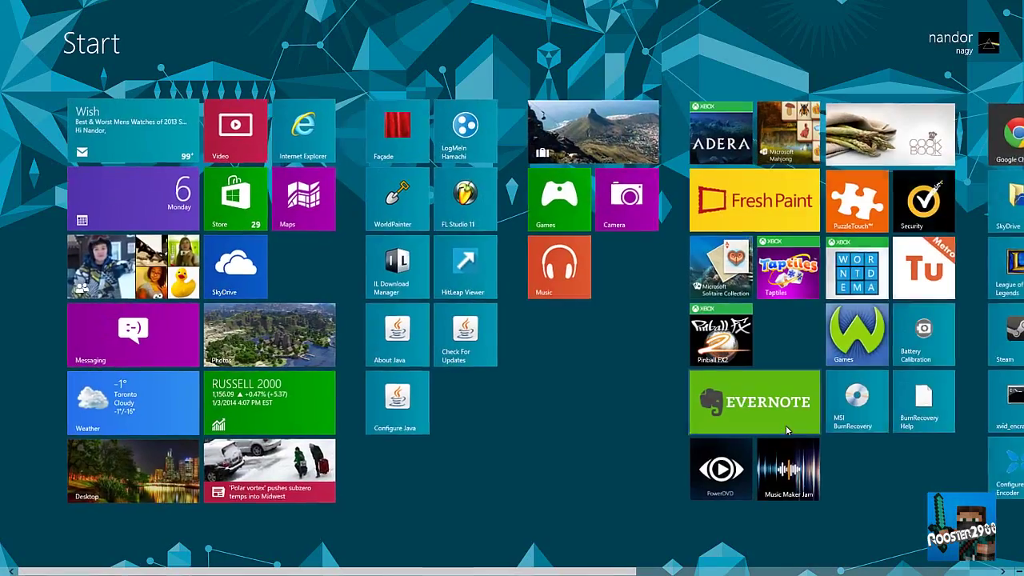
pyautogui.write('sappda')
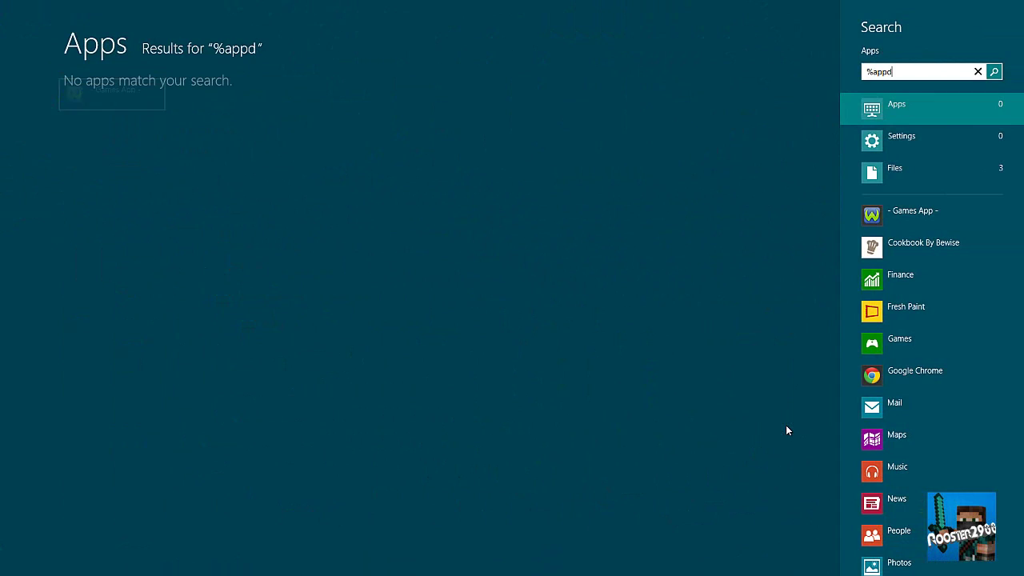
pyautogui.write('ta%')
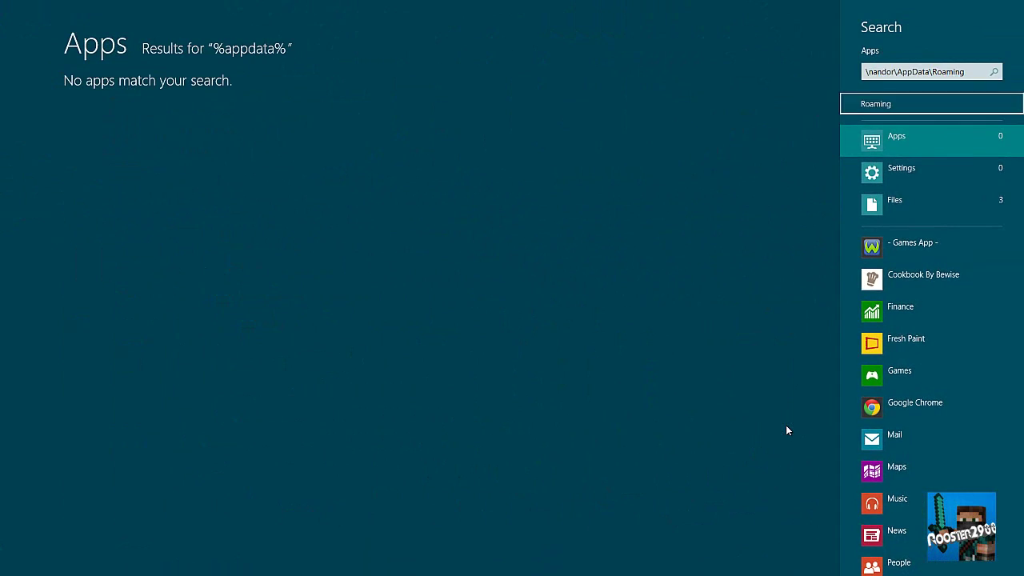
pyautogui.press('Return')
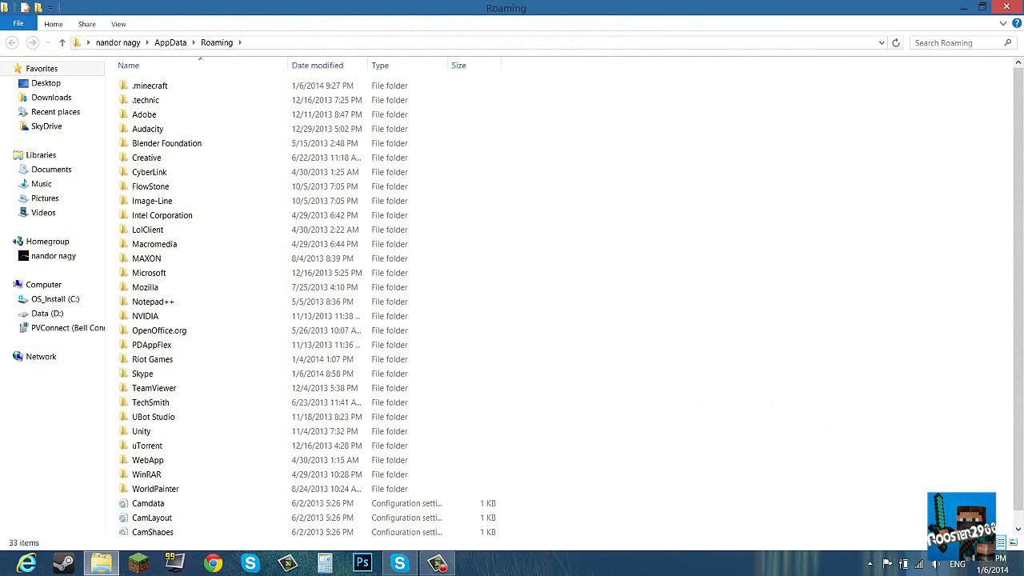
pyautogui.doubleClick(140, 86)
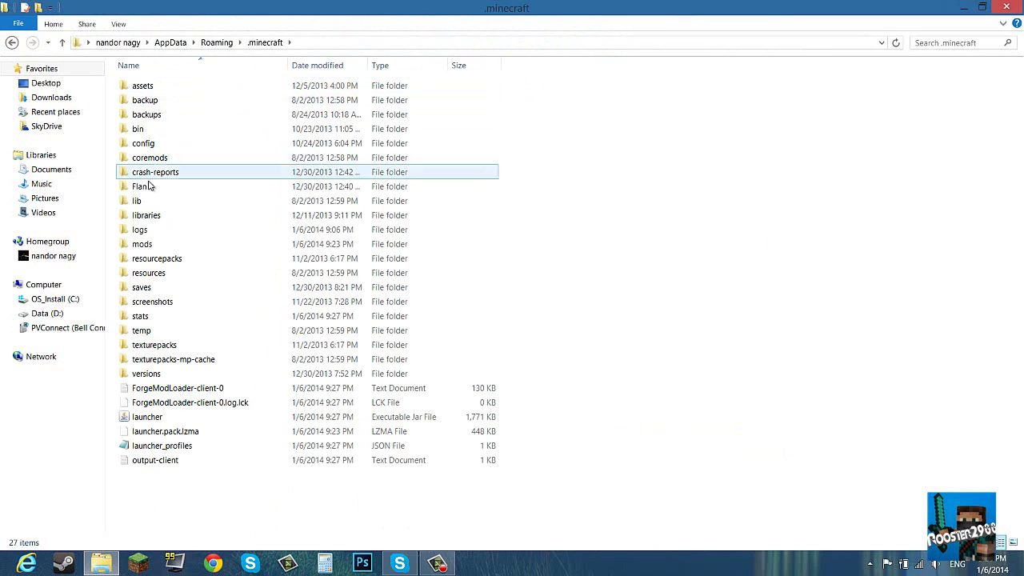
pyautogui.click(162, 243)
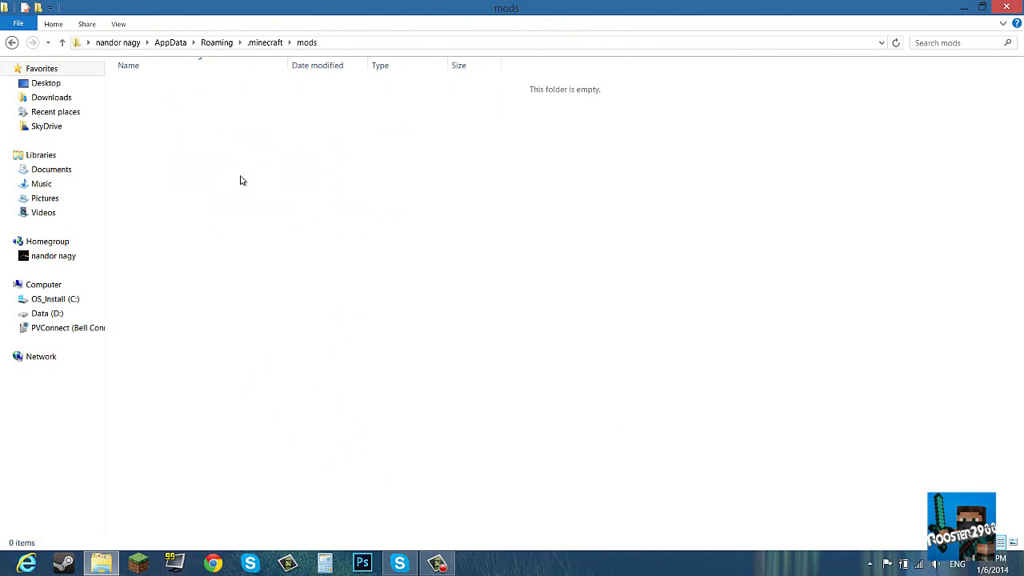
# Move the ShadersModCore-v2.2.1-mc1.6.4-f953 (2) file from the desktop into the mods folder, and close the folder
pyautogui.press('super+d')
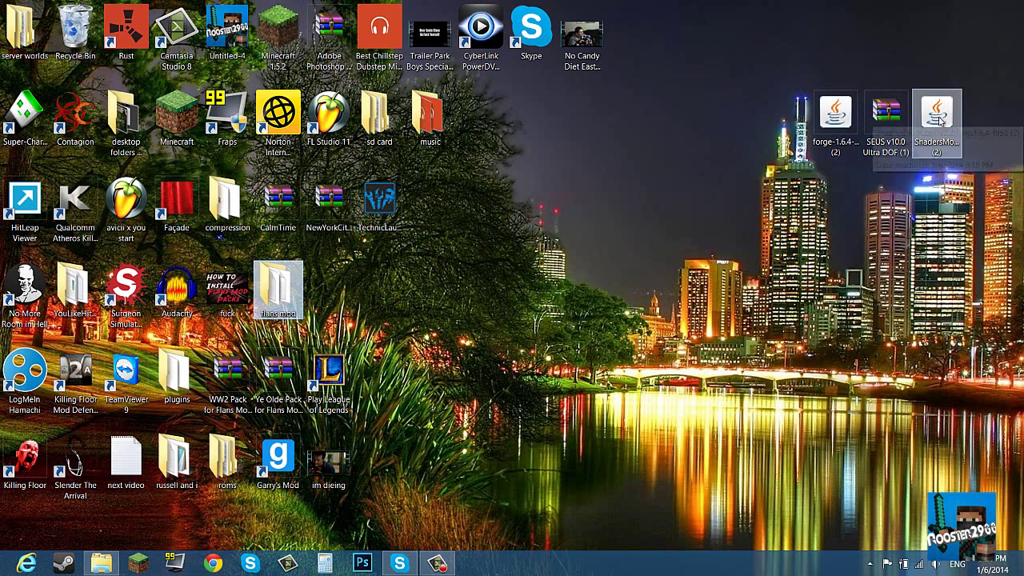
pyautogui.moveTo(940, 116); pyautogui.dragTo(257, 231)
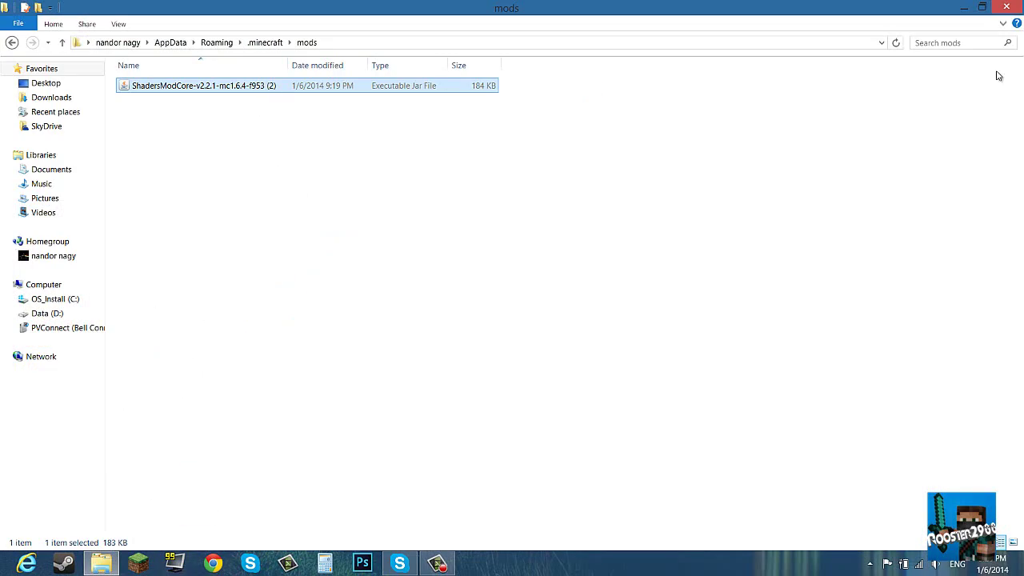
pyautogui.click(1009, 7)
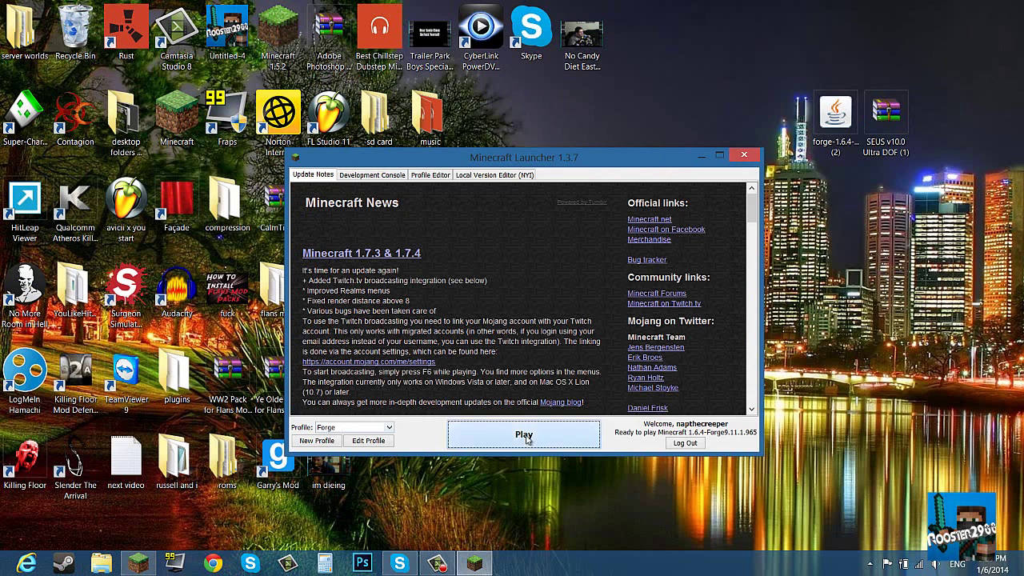
# Relaunch Minecraft with the Forge profile to check that the shaders mod is loaded, and maximize the game window
pyautogui.click(526, 436)
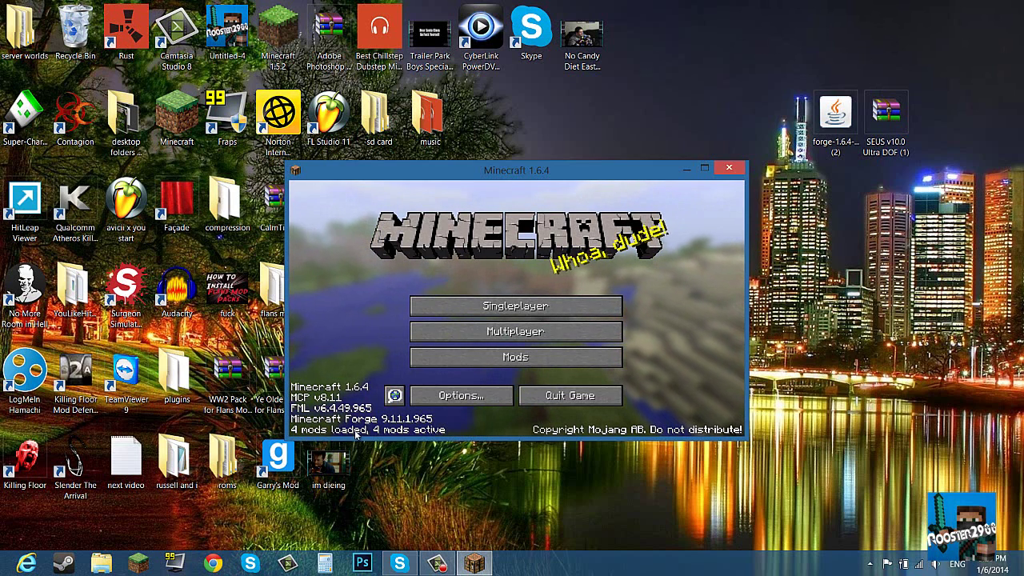
pyautogui.click(559, 404)
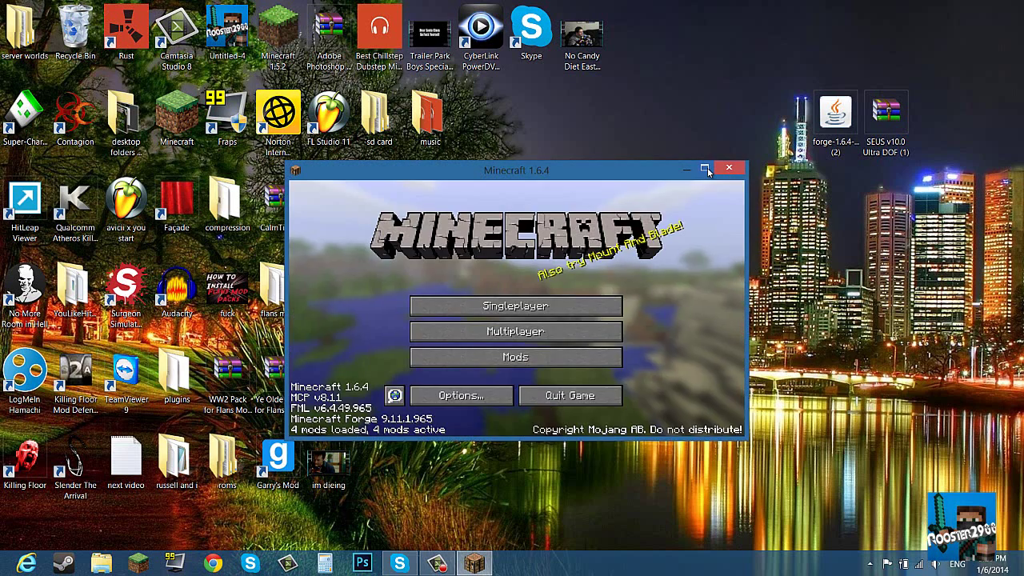
pyautogui.click(705, 169)
# Set the GUI scale to Normal in the video settings and return to the title screen
pyautogui.click(392, 454)
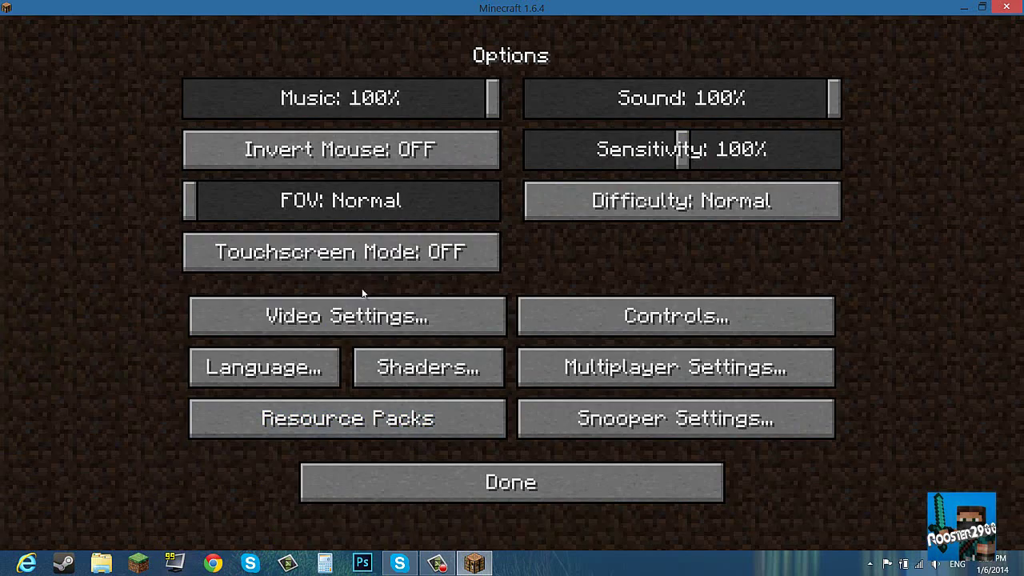
pyautogui.click(364, 308)
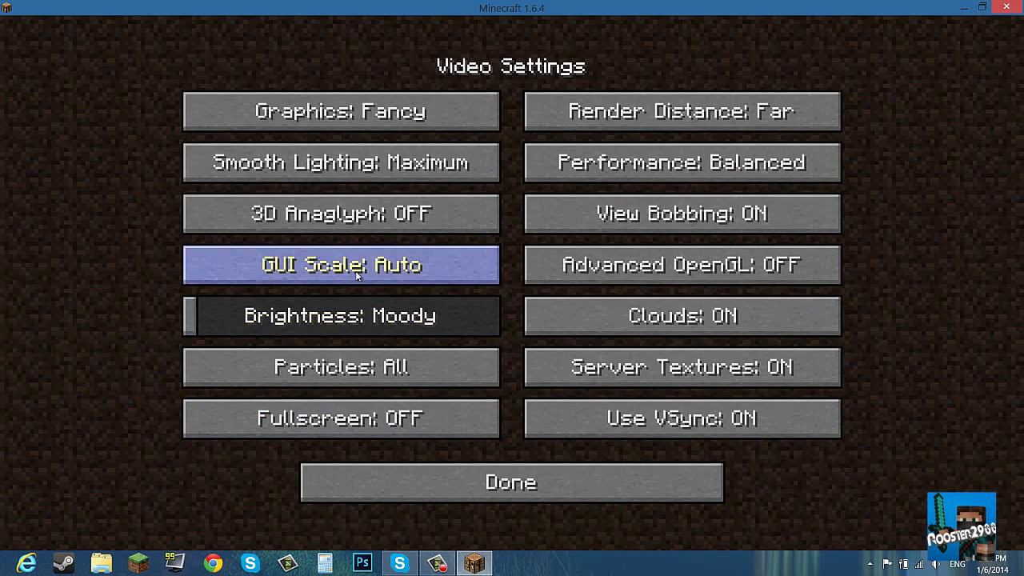
pyautogui.click(349, 269)
pyautogui.click(479, 135)
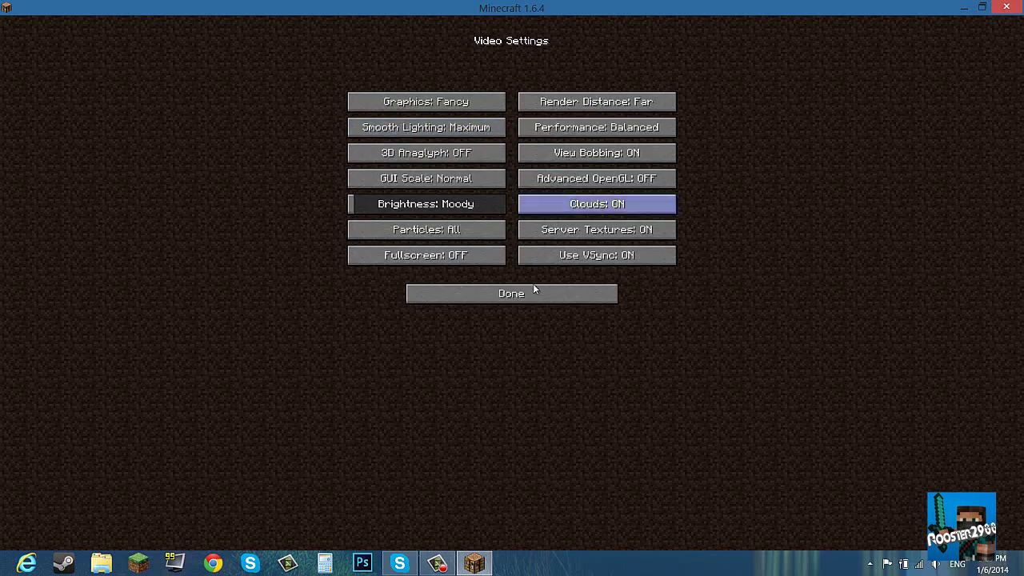
pyautogui.click(535, 292)
pyautogui.click(535, 292)
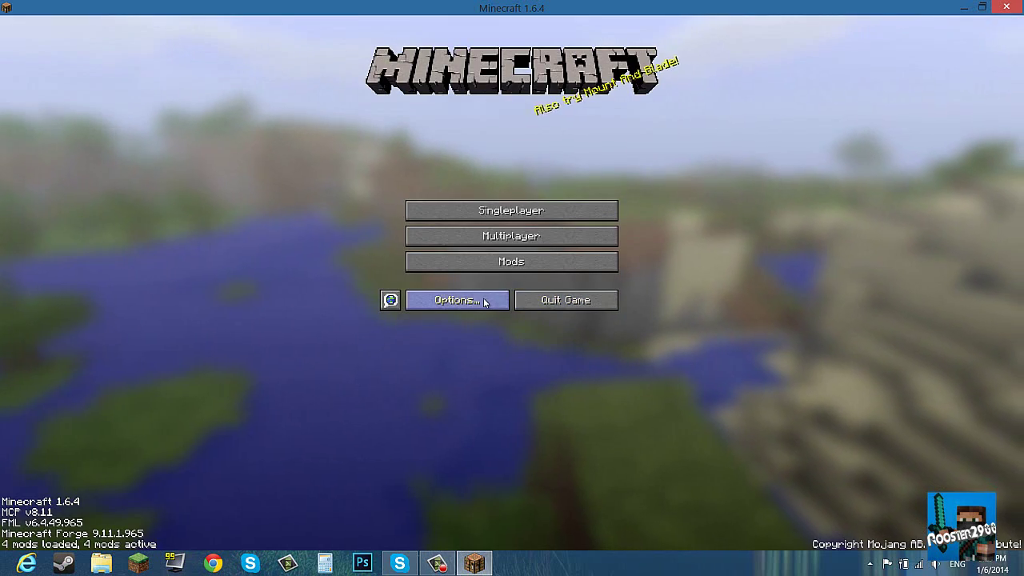
# Check the mod list for GLSL Shaders Mod, and open the shaderpacks folder from the Shaders options
pyautogui.click(534, 262)
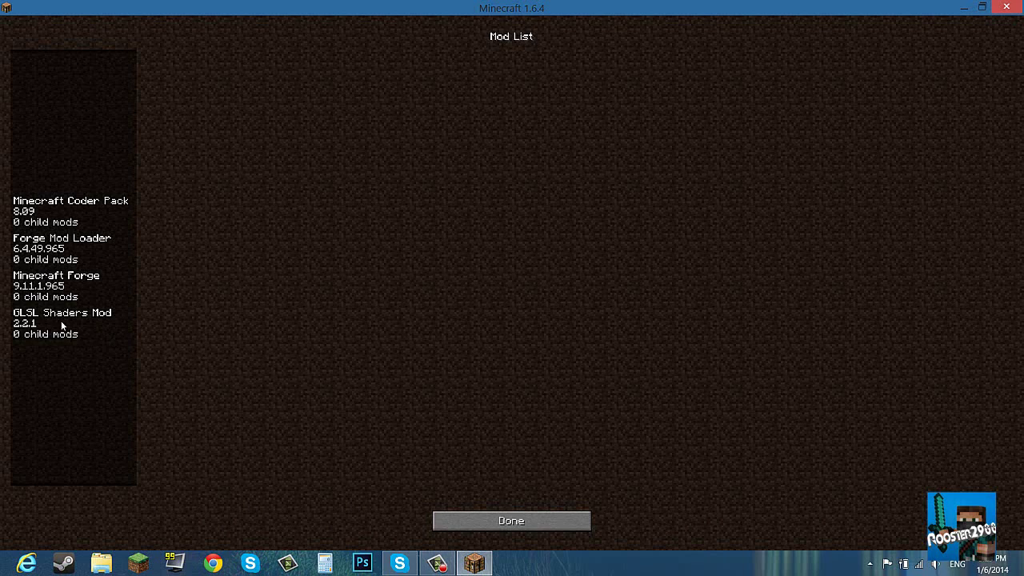
pyautogui.click(584, 518)
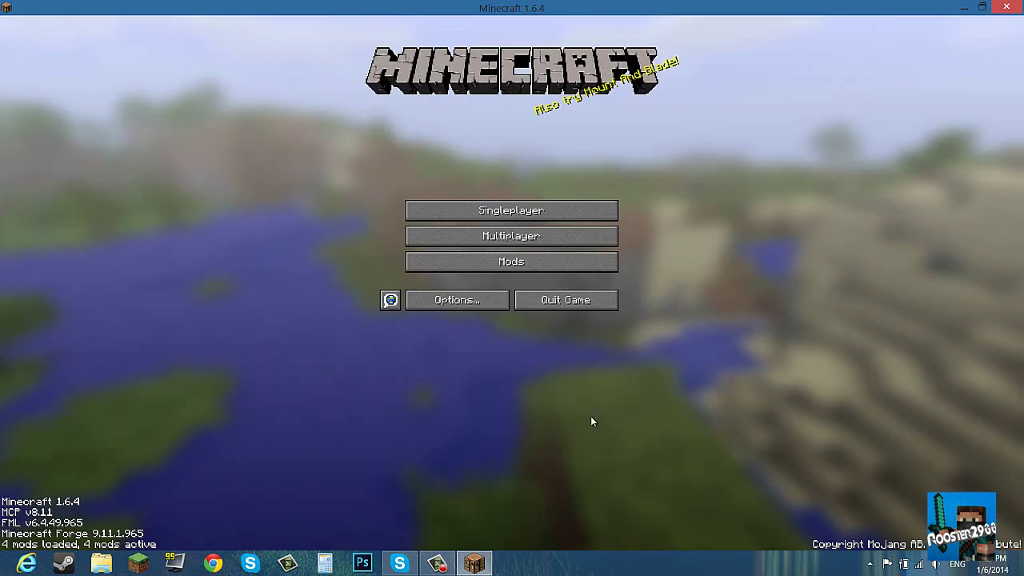
pyautogui.click(462, 301)
pyautogui.click(470, 237)
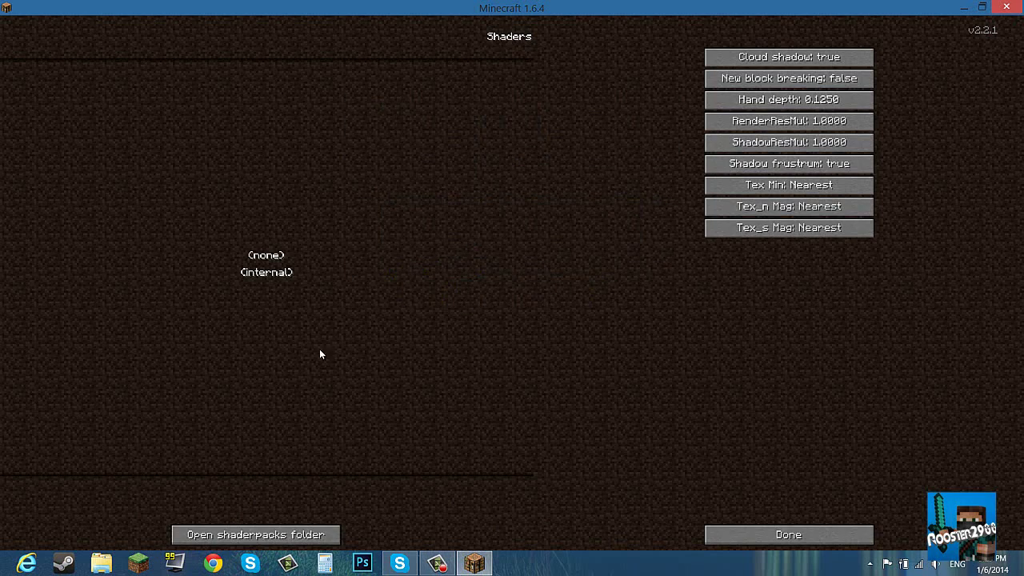
pyautogui.click(240, 537)
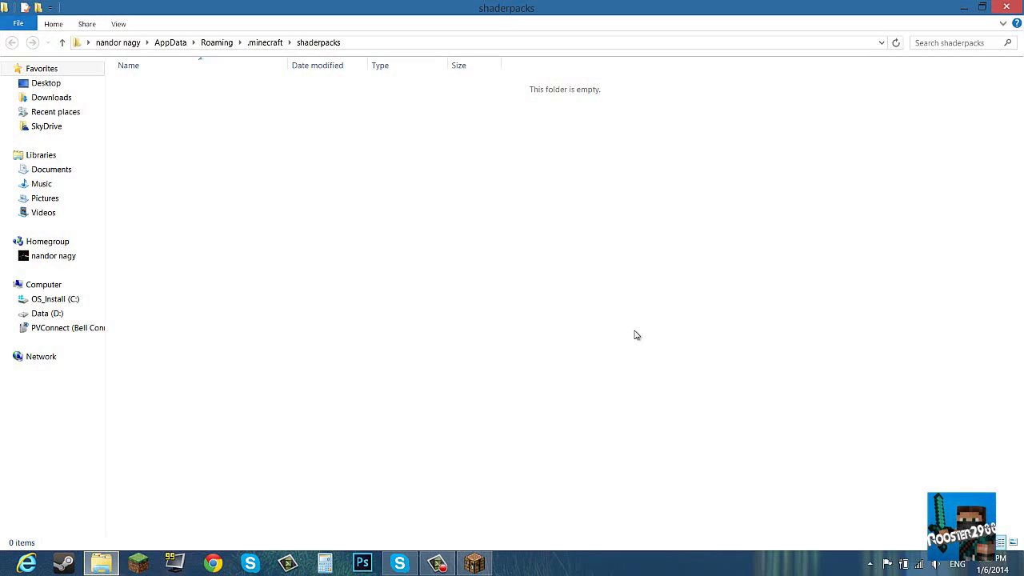
# Move the SEUS v10.0 Ultra DOF (1) archive from the desktop into the shaderpacks folder
pyautogui.press('super+d')
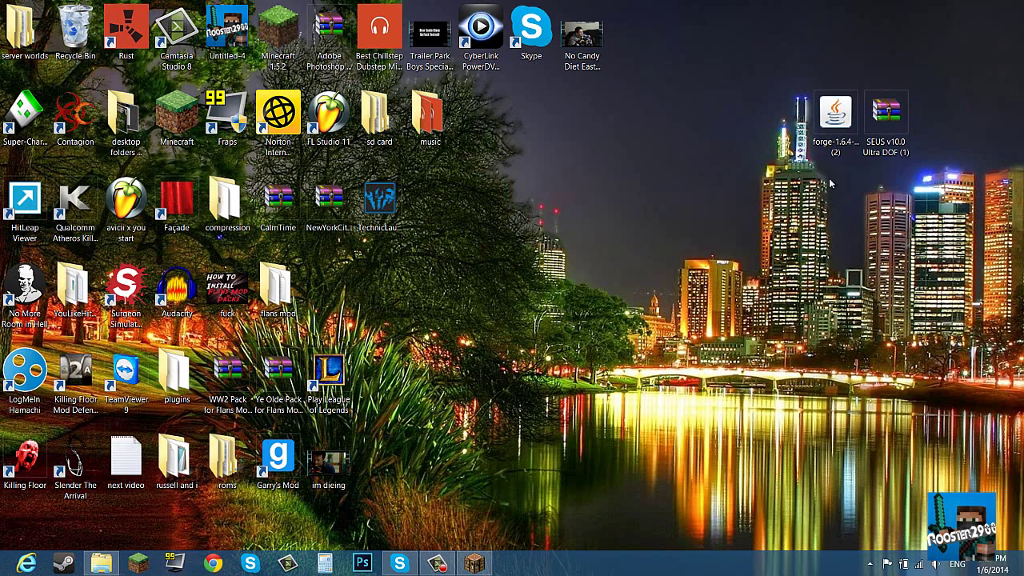
pyautogui.click(884, 122)
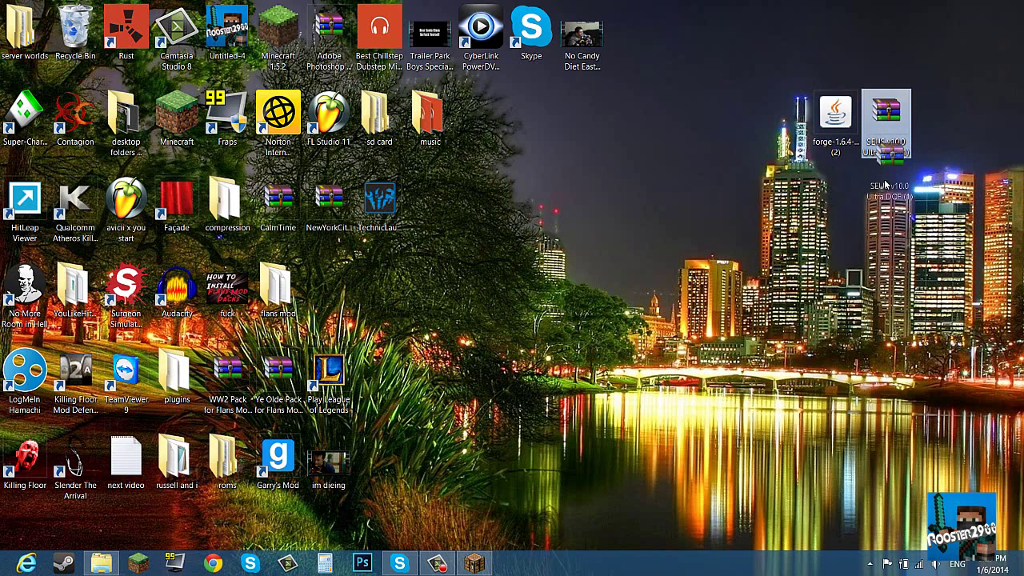
pyautogui.moveTo(527, 457); pyautogui.dragTo(390, 200)
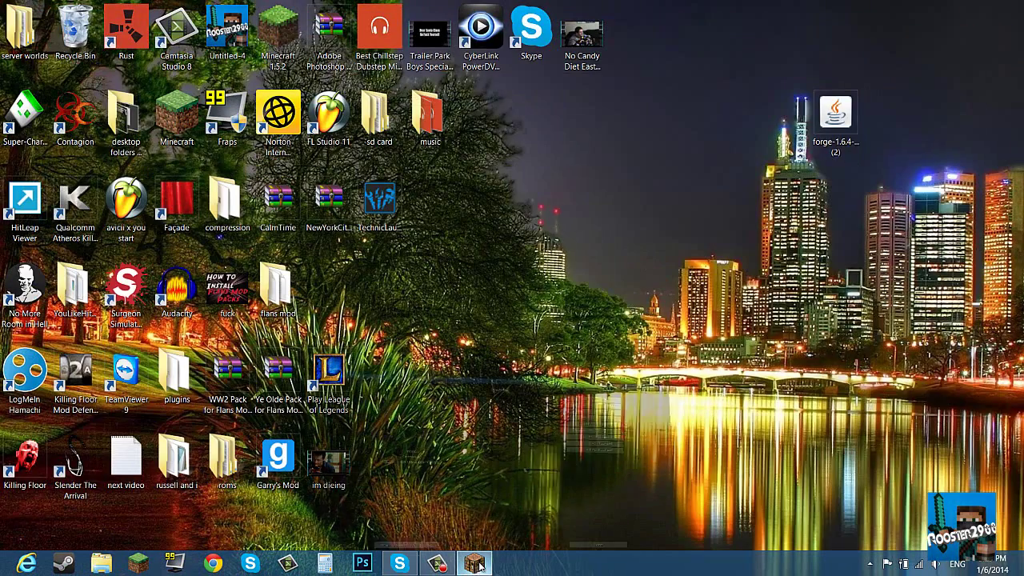
# Activate the SEUS v10.0 Ultra DOF (1).zip shaderpack in Minecraft's Shaders options and return to the title screen
pyautogui.click(475, 563)
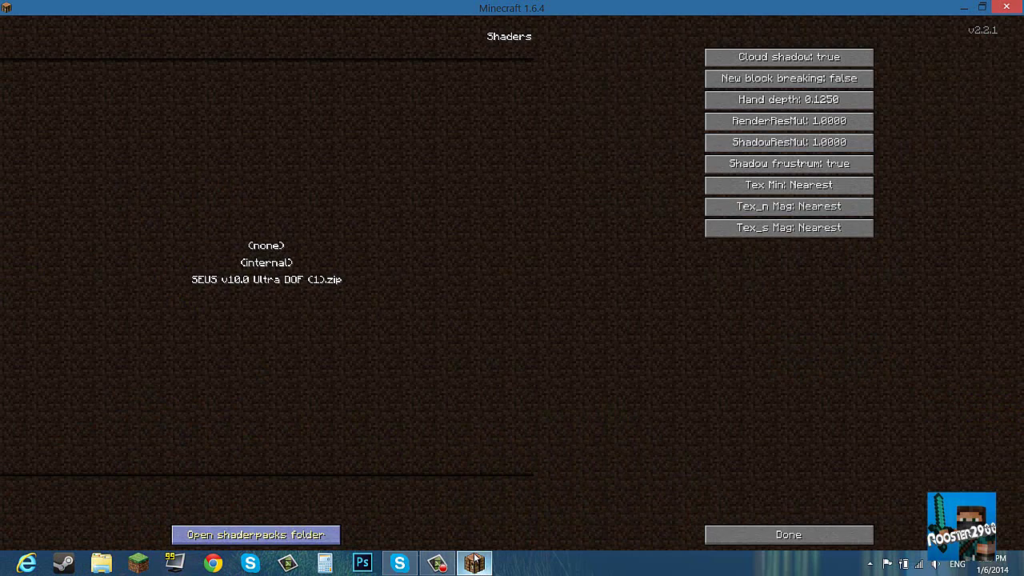
pyautogui.click(212, 283)
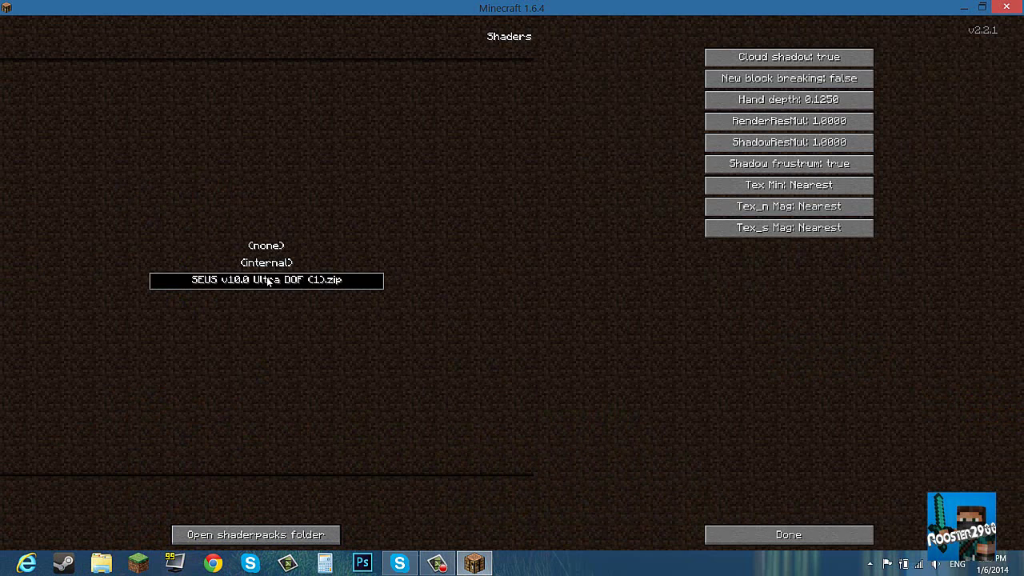
pyautogui.click(789, 534)
pyautogui.click(548, 294)
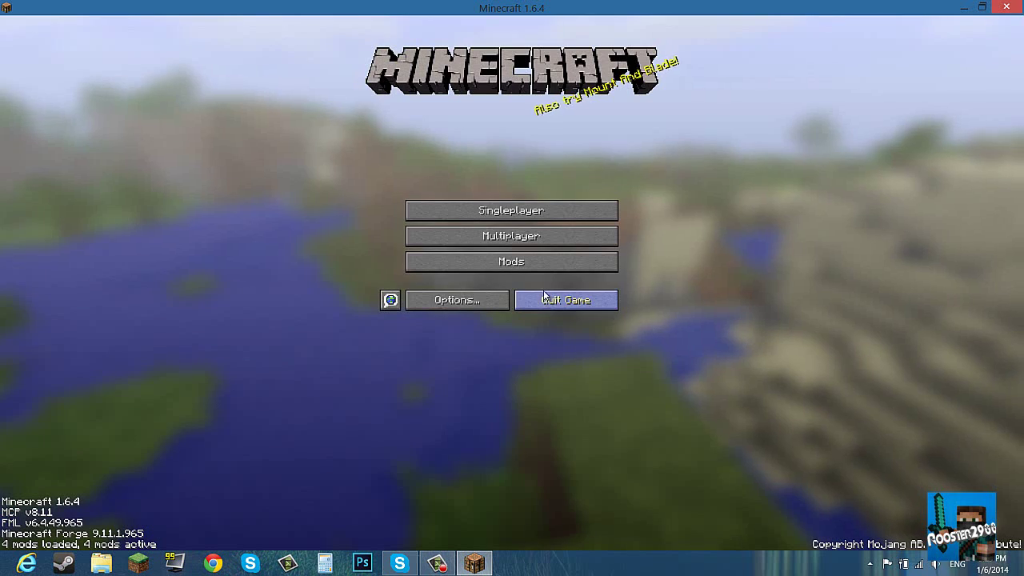
# Load the "roller coaster amusement park" singleplayer world and move through it to examine the shader effects
pyautogui.click(511, 208)
pyautogui.click(535, 107)
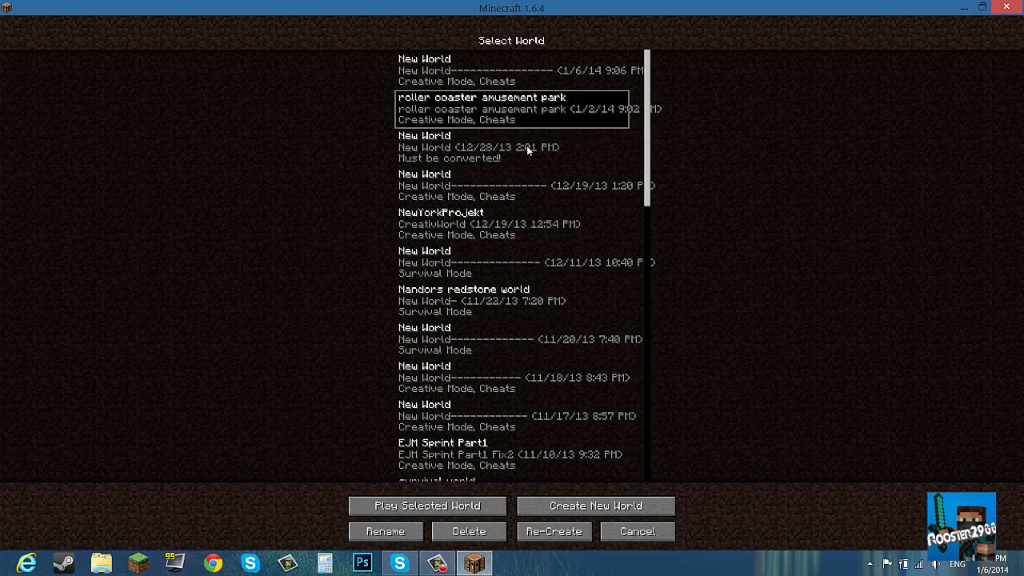
pyautogui.click(444, 512)
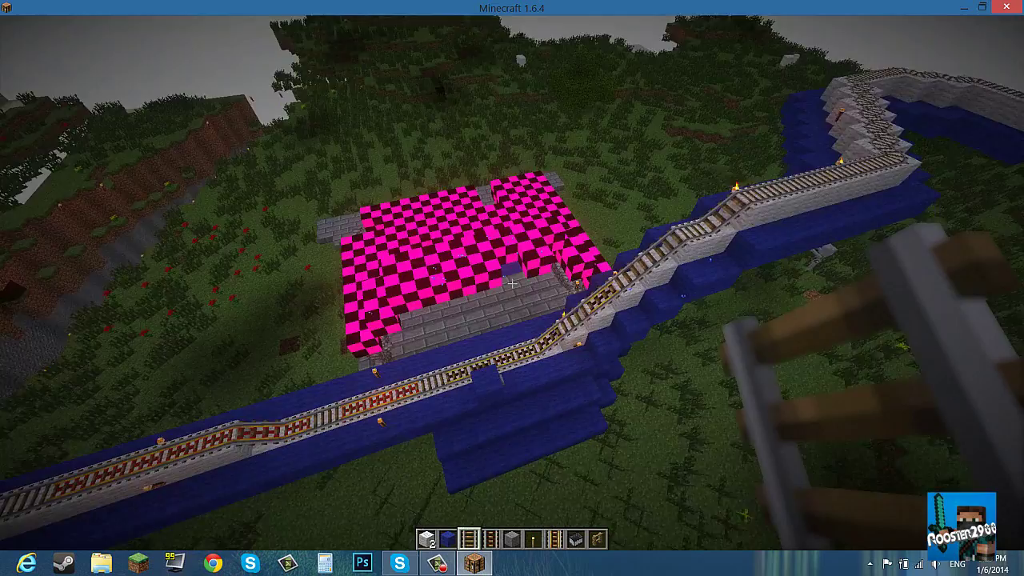
pyautogui.hotkey('shift', 'w')
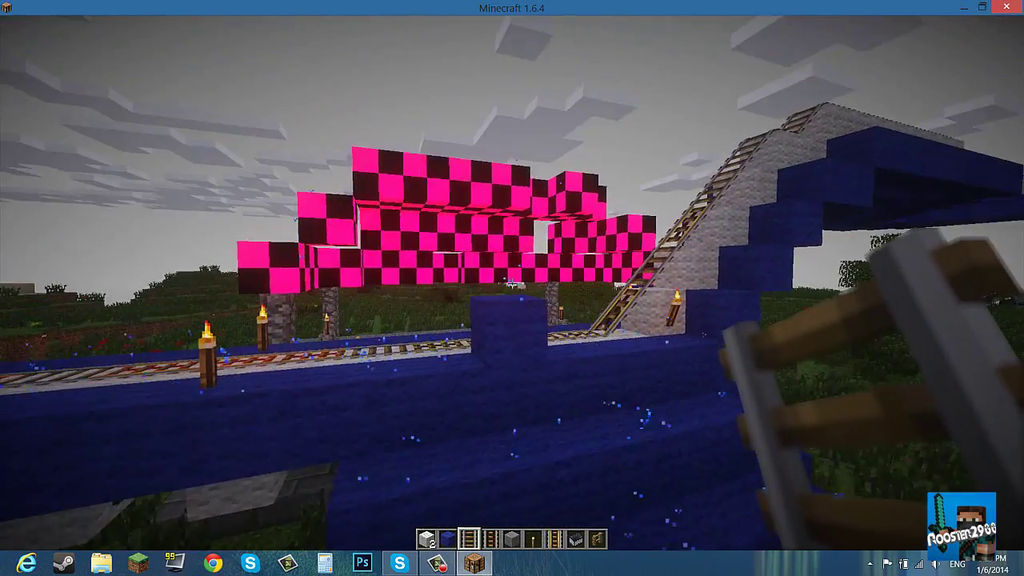
pyautogui.press('w')
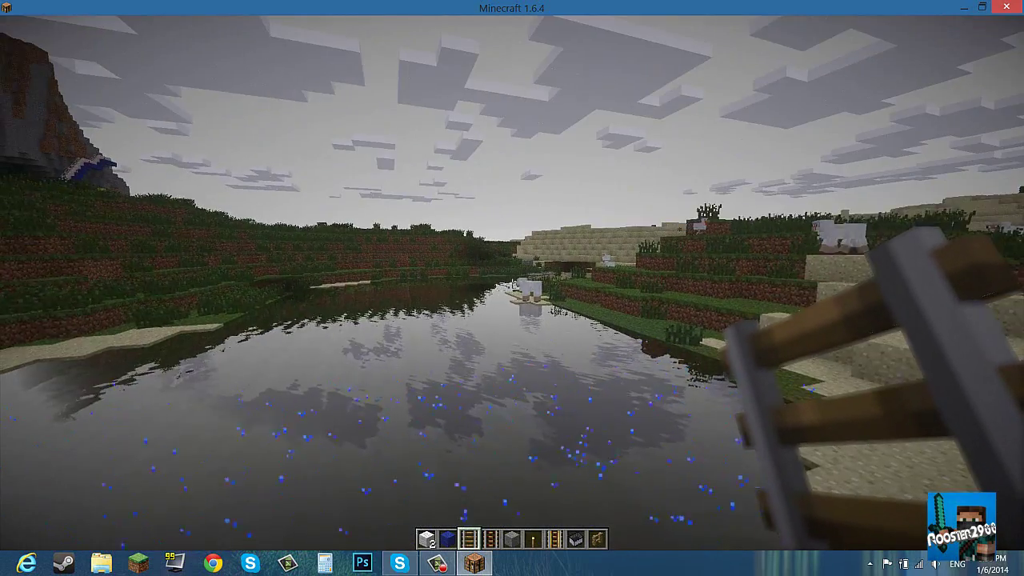
# Move along the river past the sheep to examine the water reflections and clouds under the shaders
pyautogui.press('w')
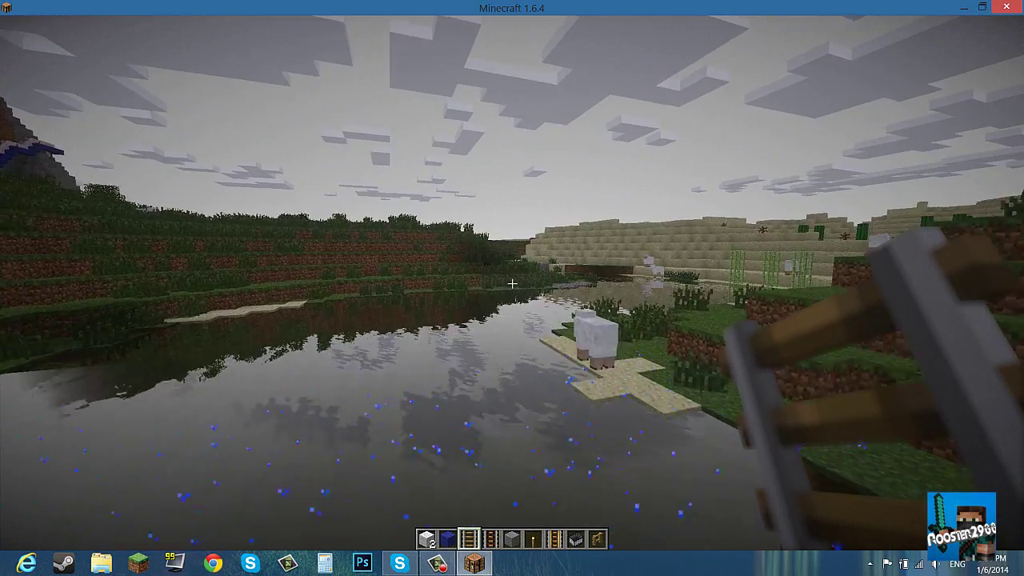
pyautogui.press('w')
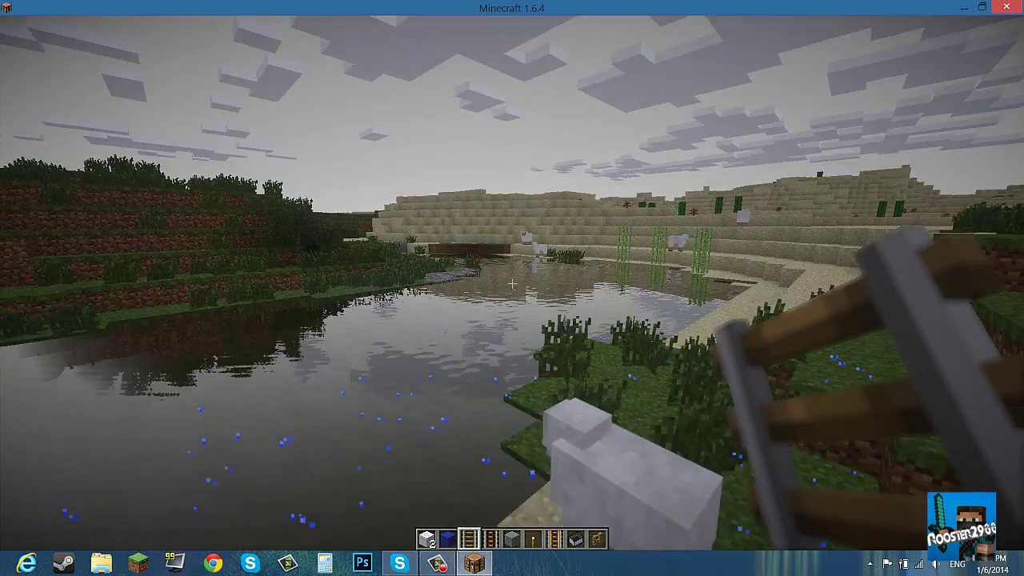
pyautogui.press('w')
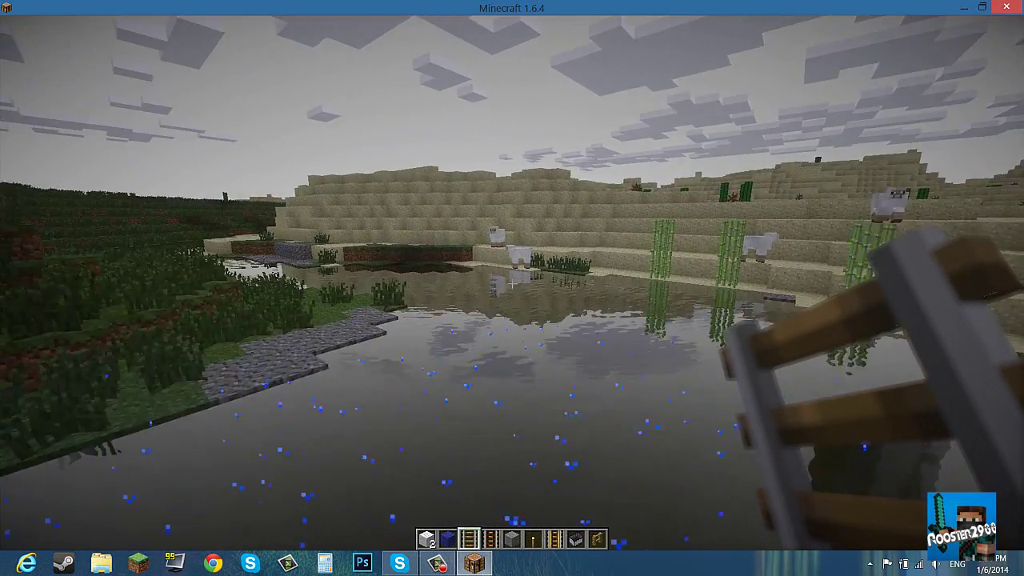
# Save and quit the current world, and load the singleplayer "New World" dated 1/6/14 9:06 PM
pyautogui.press('Escape')
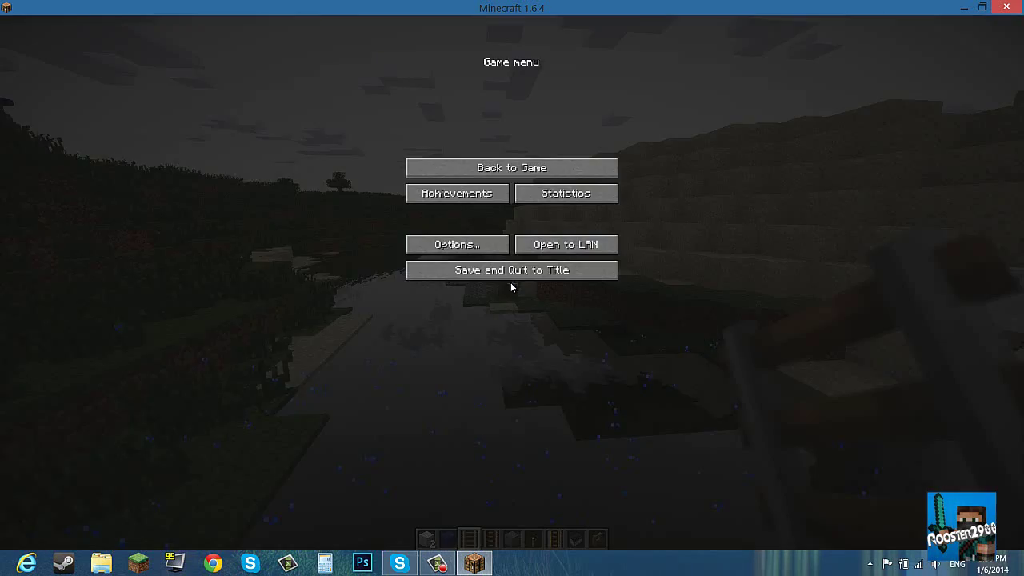
pyautogui.click(505, 274)
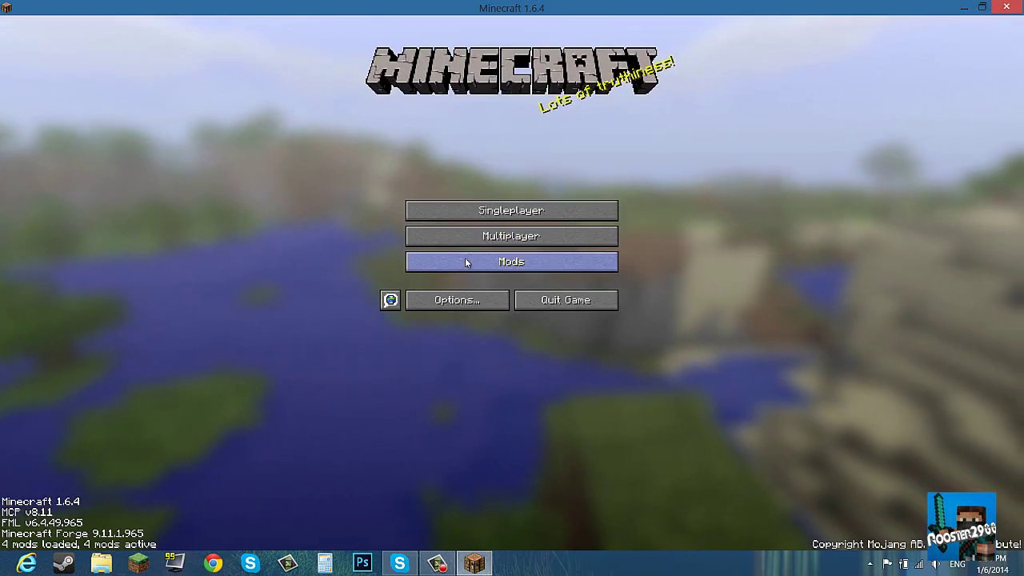
pyautogui.click(494, 214)
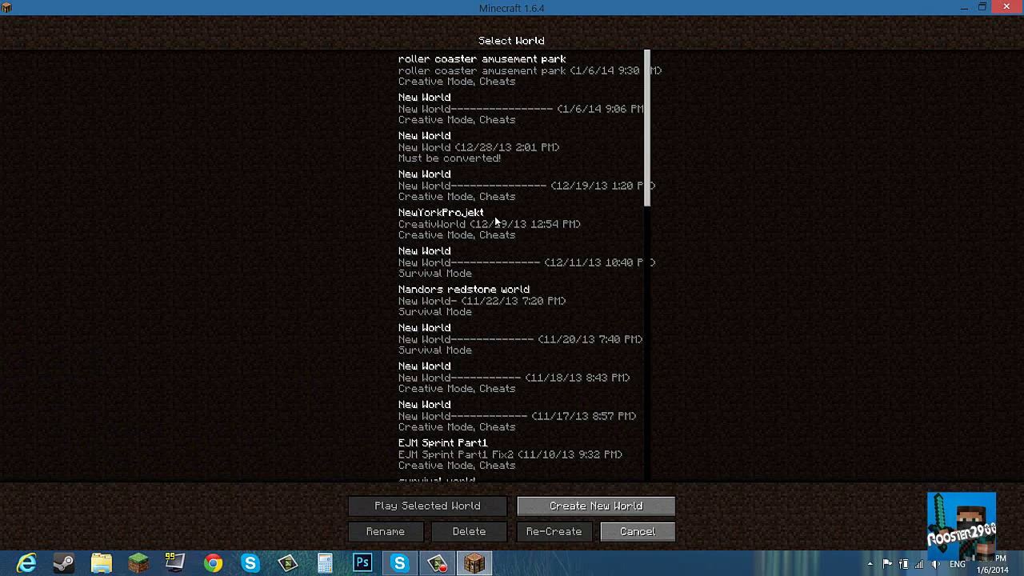
pyautogui.doubleClick(498, 116)
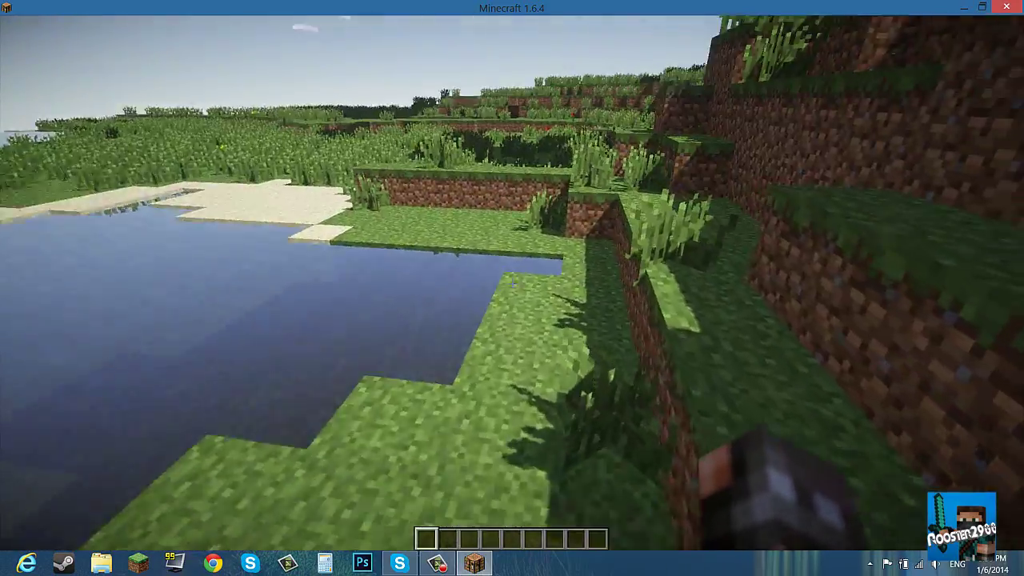
# Explore the lakeshore and grassland to examine the sunlight, shadows and water reflections, checking the frame rate in the debug overlay
pyautogui.press('w')
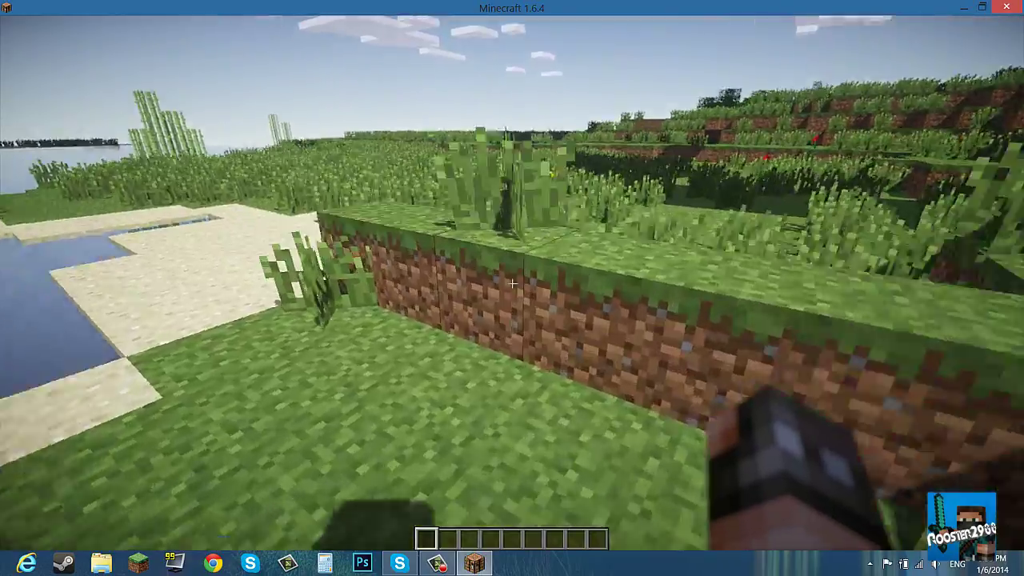
pyautogui.press('F3')
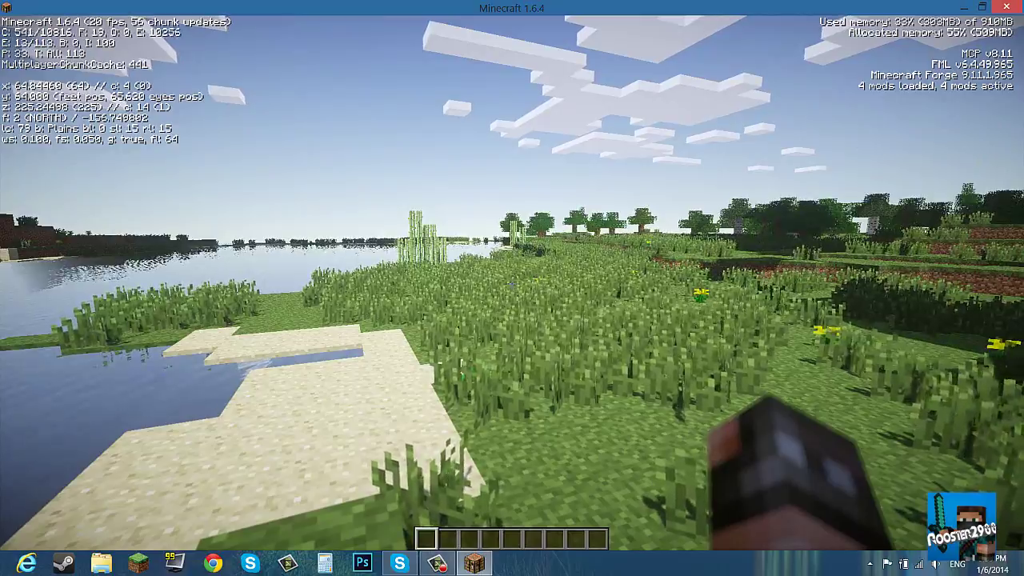
pyautogui.press('F3')
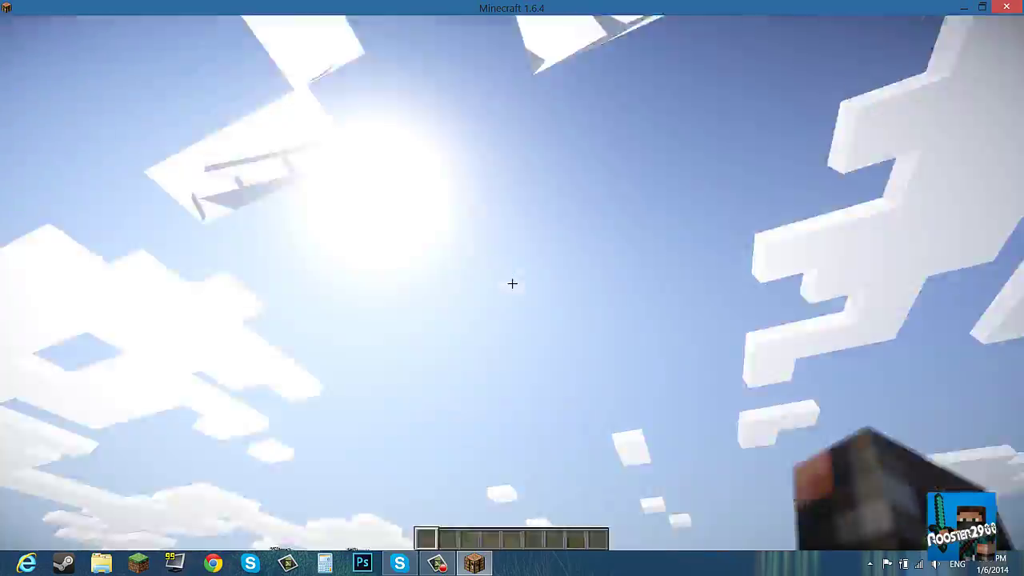
pyautogui.press('w')
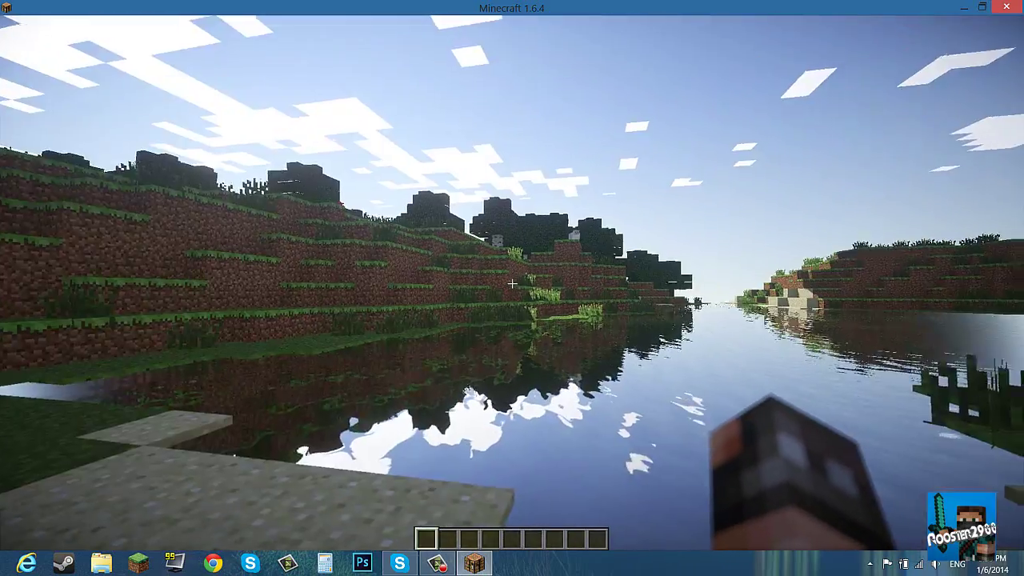
pyautogui.press('w')
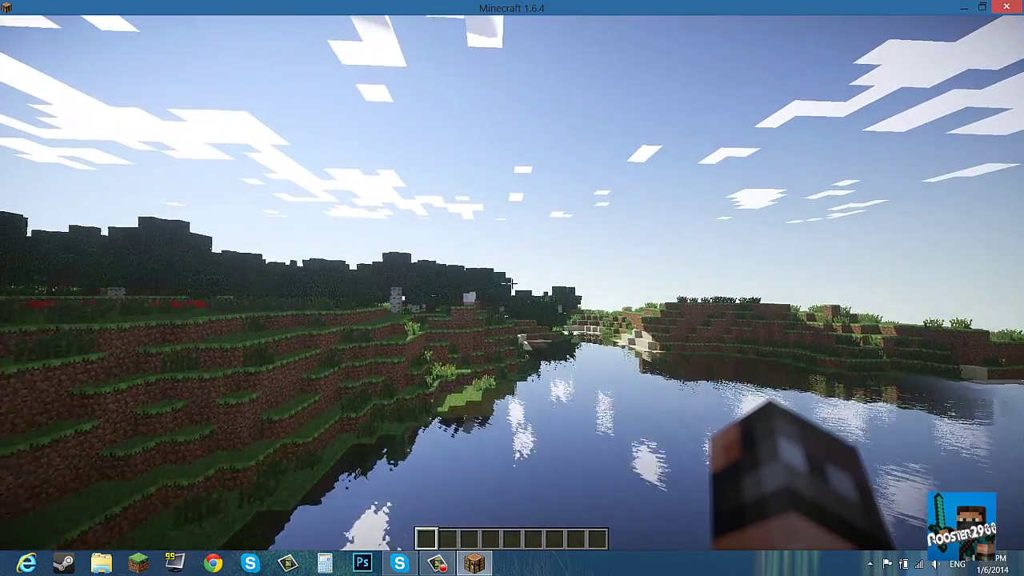
pyautogui.press('F3')
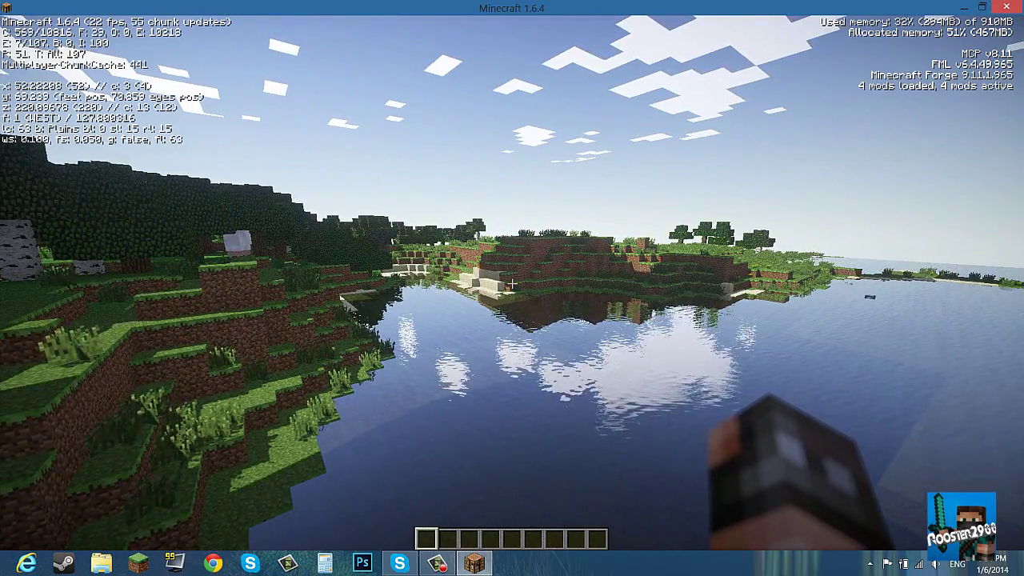
pyautogui.press('F3')
pyautogui.press('w')
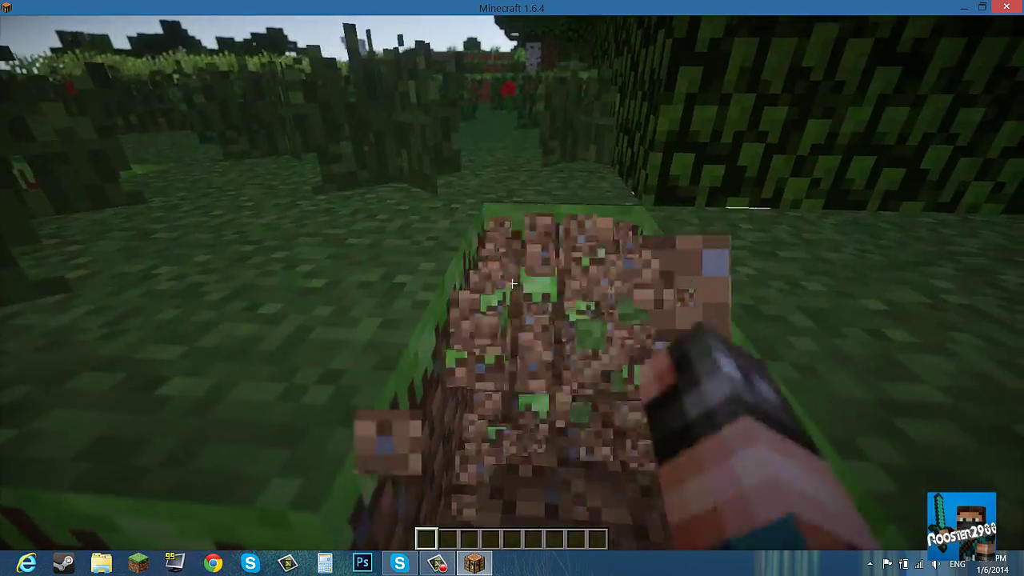
pyautogui.click(512, 284)
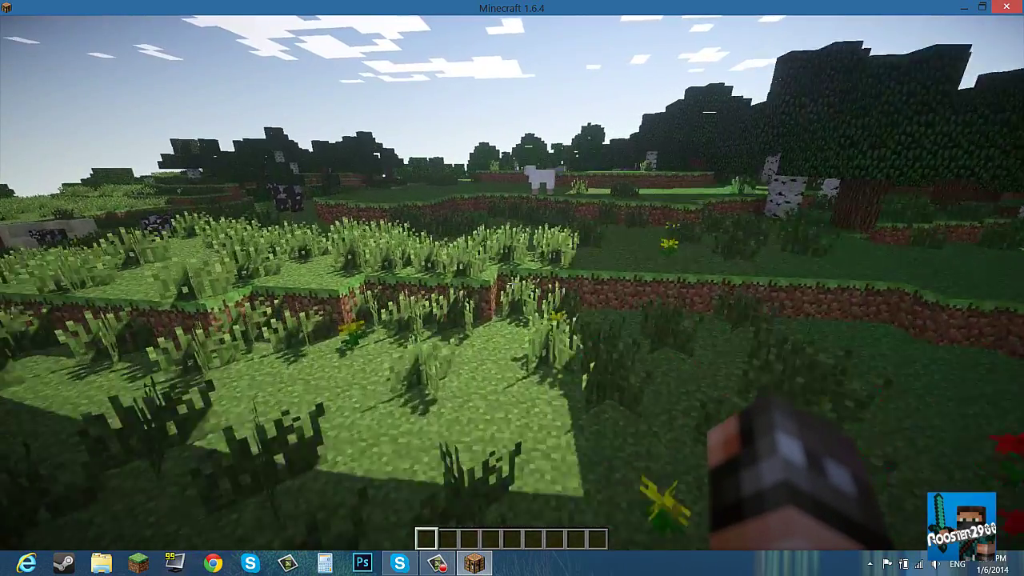
# Review the graphics and smooth lighting options in the Video Settings, and return to the game
pyautogui.press('Escape')
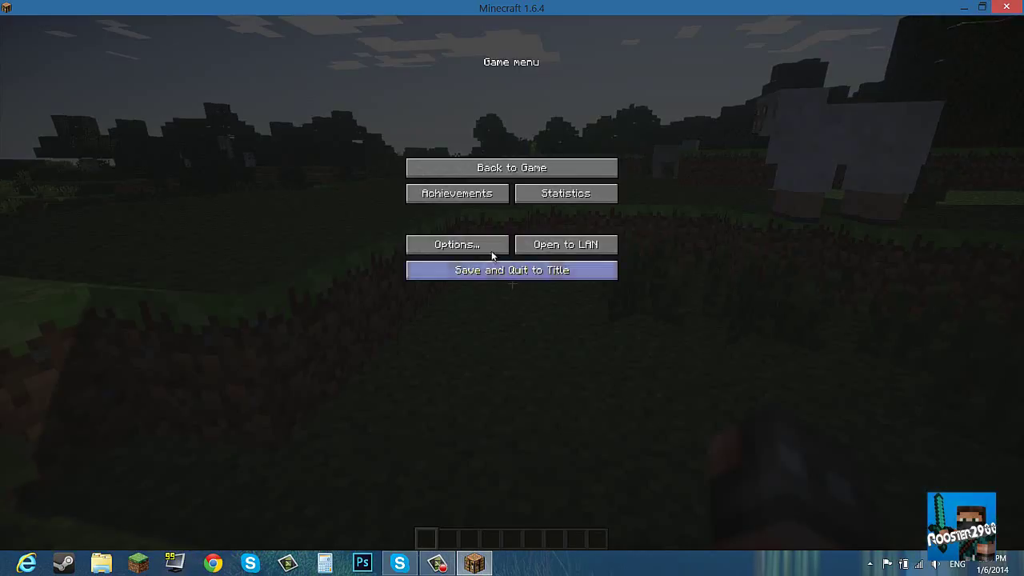
pyautogui.click(452, 244)
pyautogui.click(451, 211)
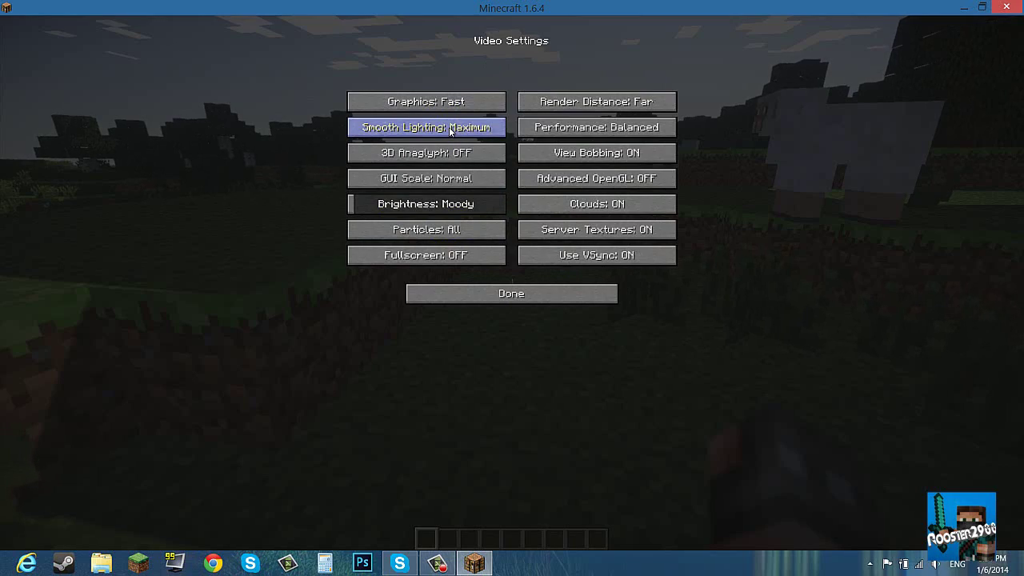
pyautogui.press('Escape')
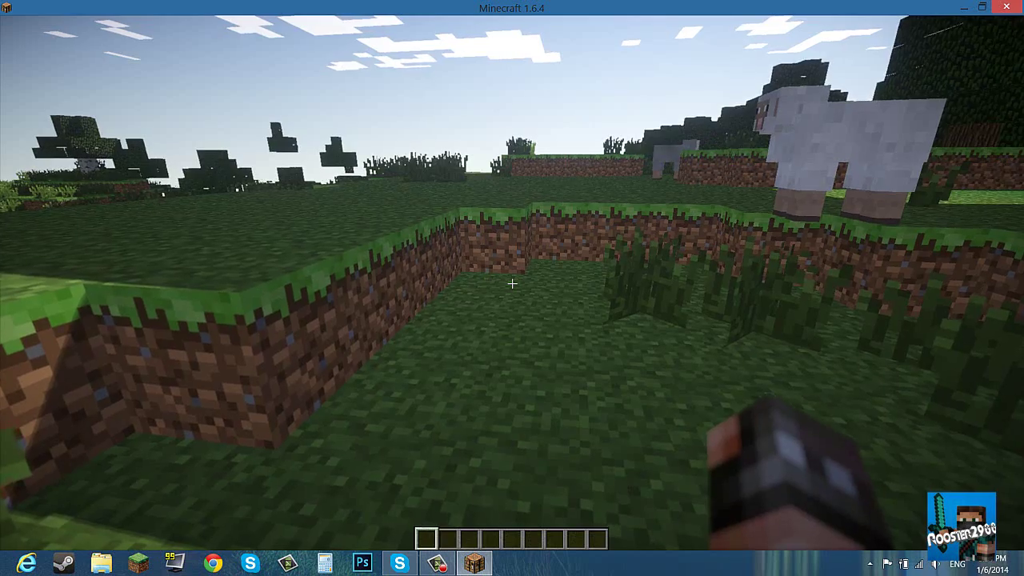
# Rise above the meadow and show the debug overlay to check the frame rate while looking toward the sun
pyautogui.press('space')
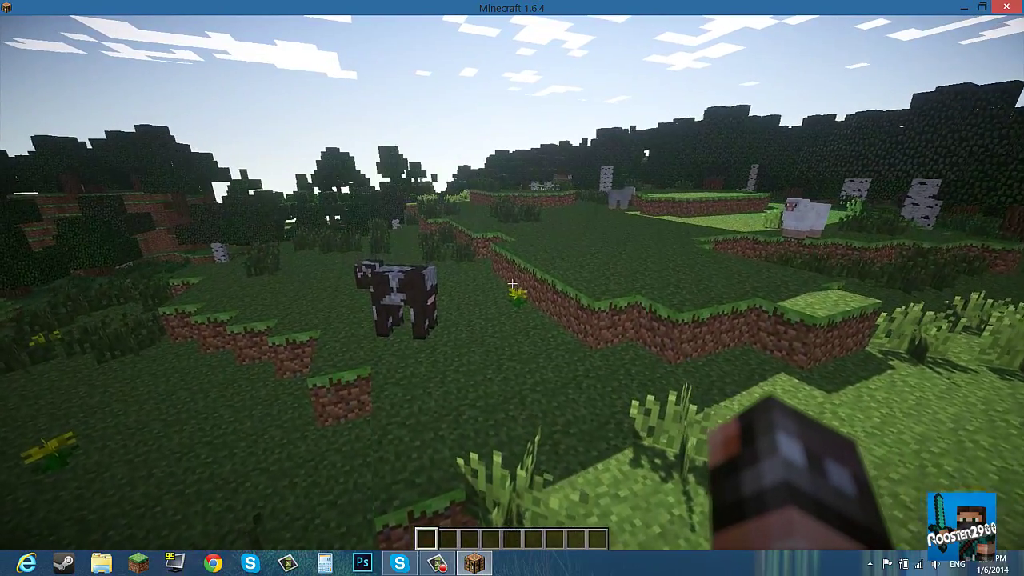
pyautogui.press('F3')
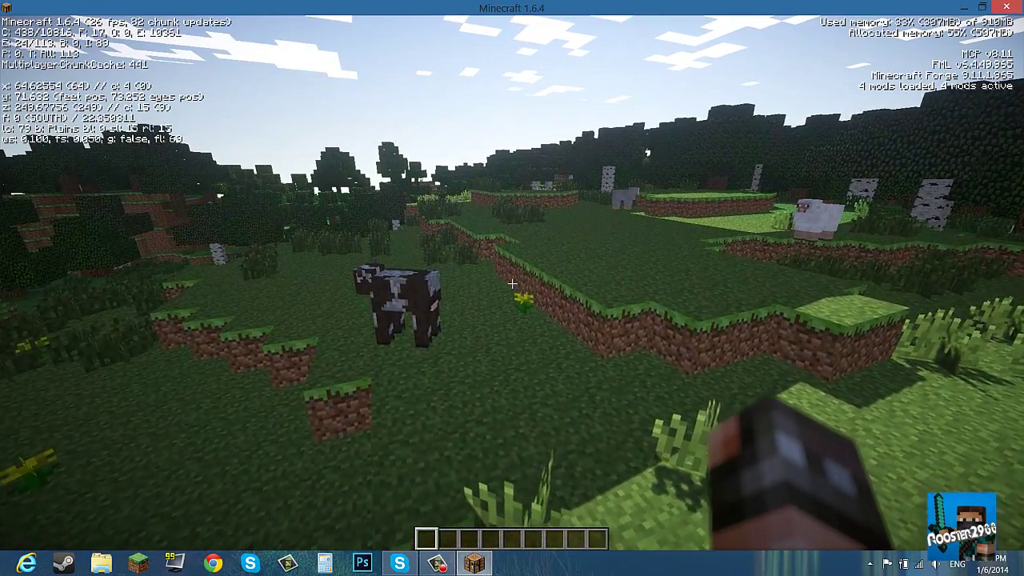
pyautogui.moveTo(512, 283)
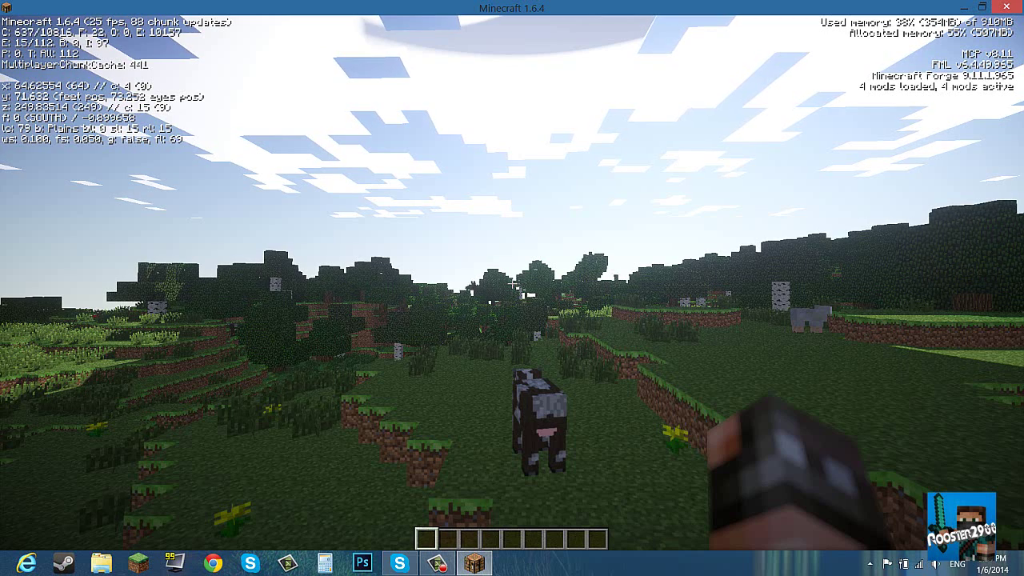
# Set Graphics to Fancy and Smooth Lighting to Maximum in the Video Settings, and return to the game
pyautogui.press('Escape')
pyautogui.click(460, 243)
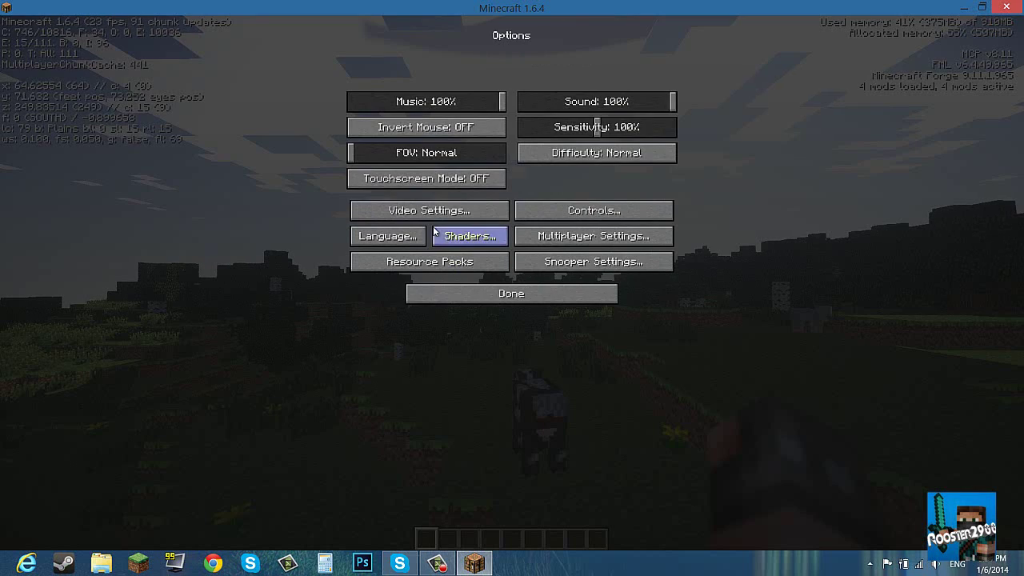
pyautogui.click(424, 210)
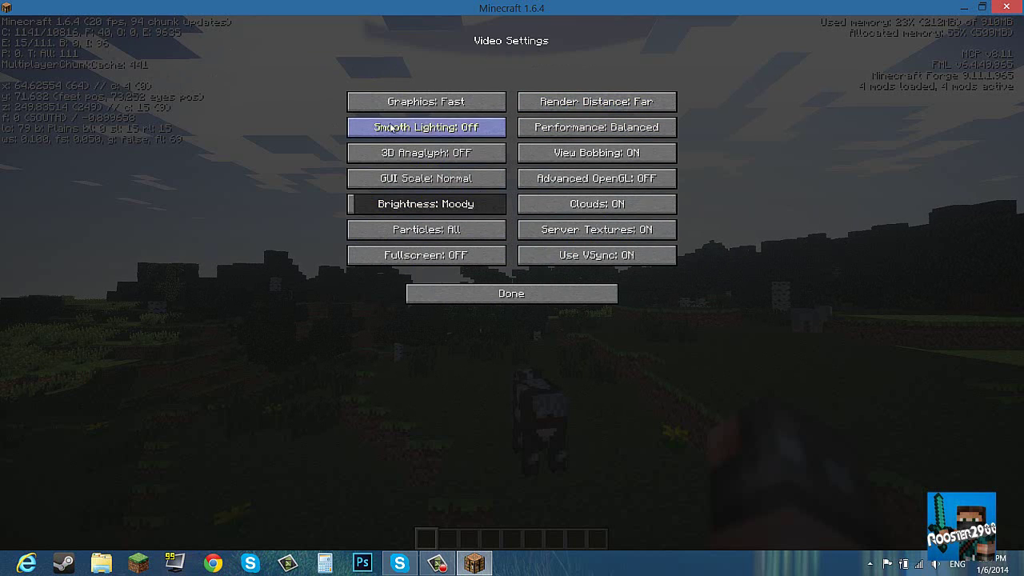
pyautogui.click(448, 102)
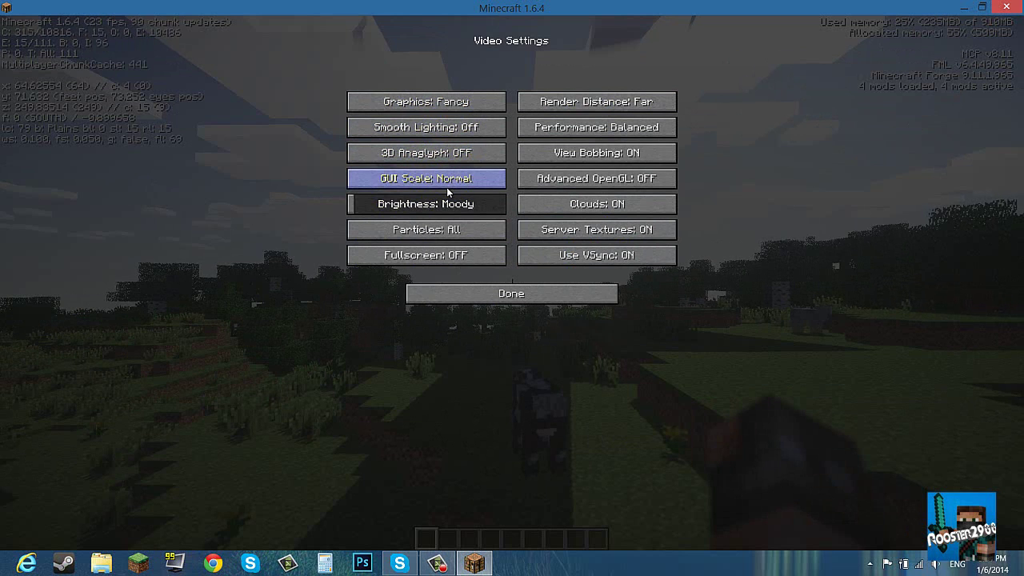
pyautogui.click(434, 132)
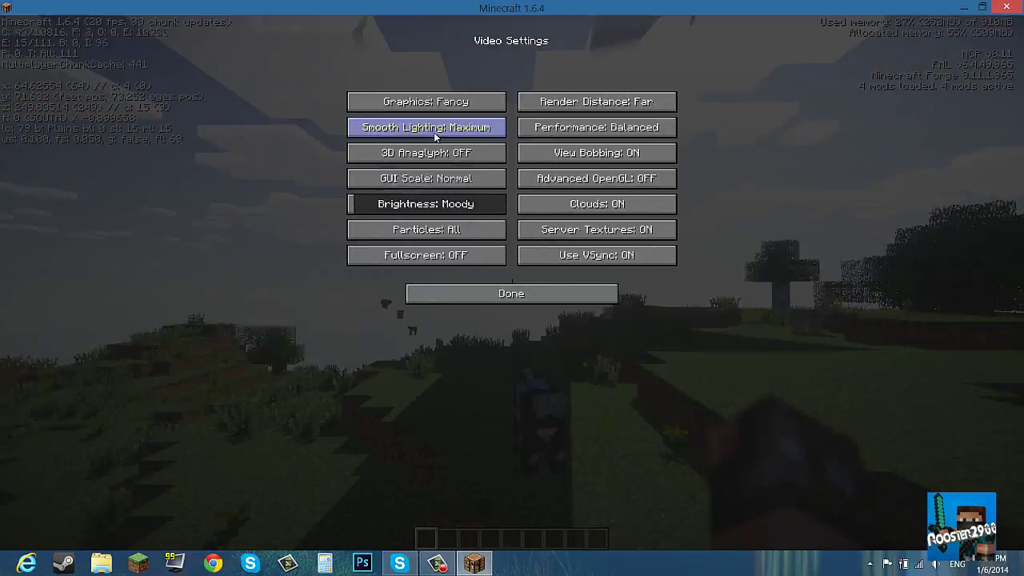
pyautogui.press('Escape')
# Fly over the meadow to the lake, hide the debug overlay, and switch to third-person view to examine the water reflections
pyautogui.press('w')
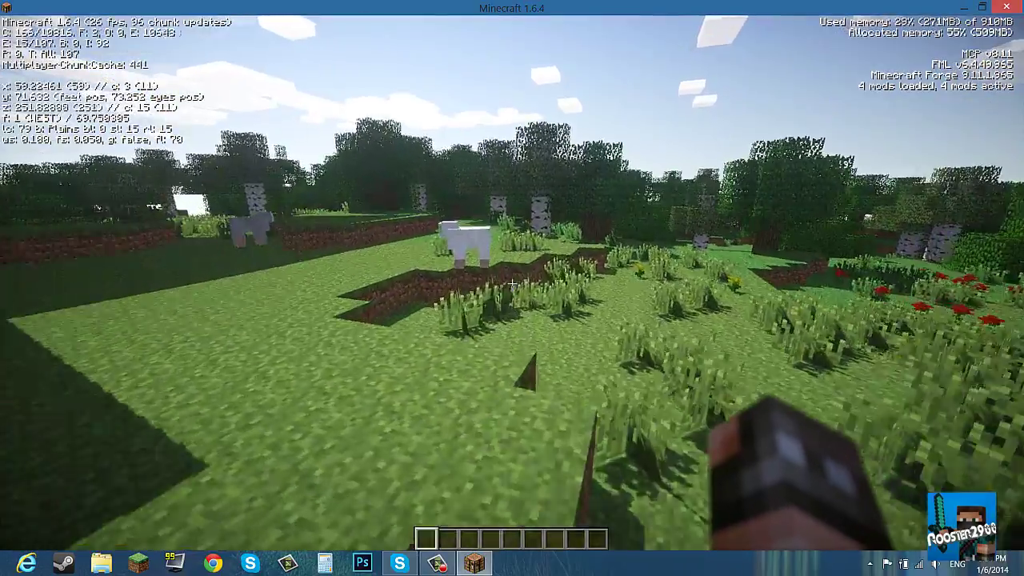
pyautogui.press('w')
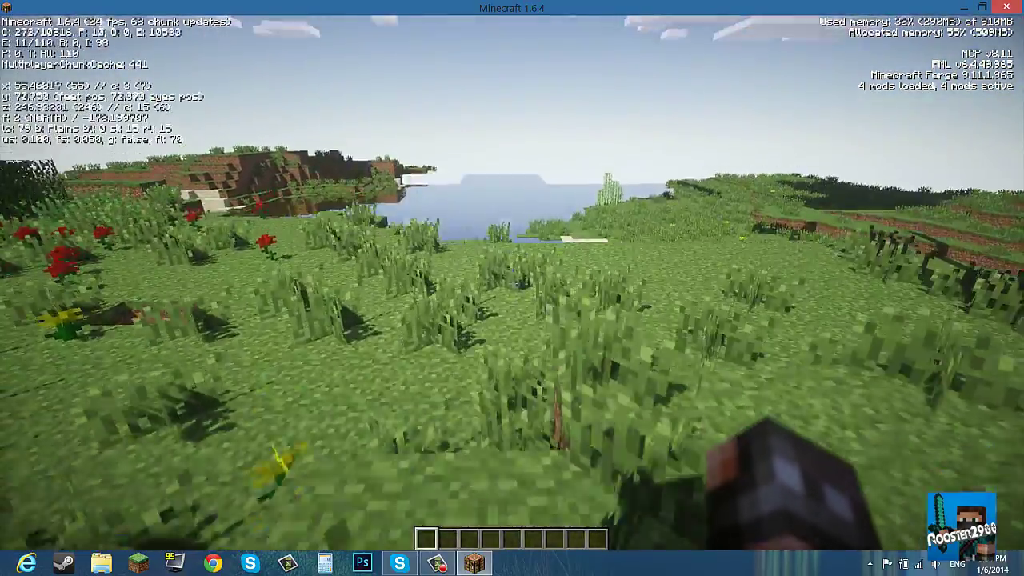
pyautogui.press('w')
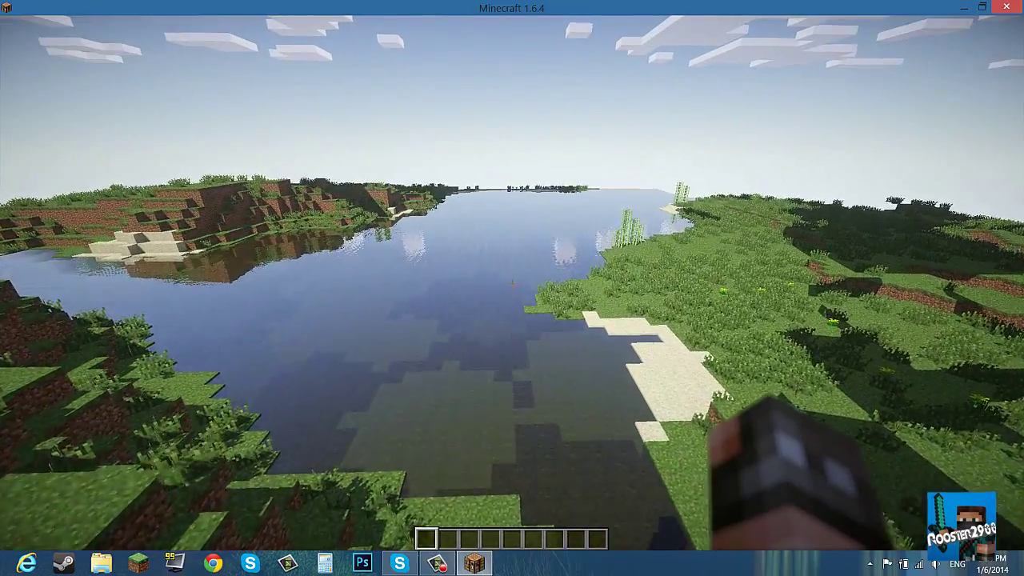
pyautogui.press('F3')
pyautogui.press('w')
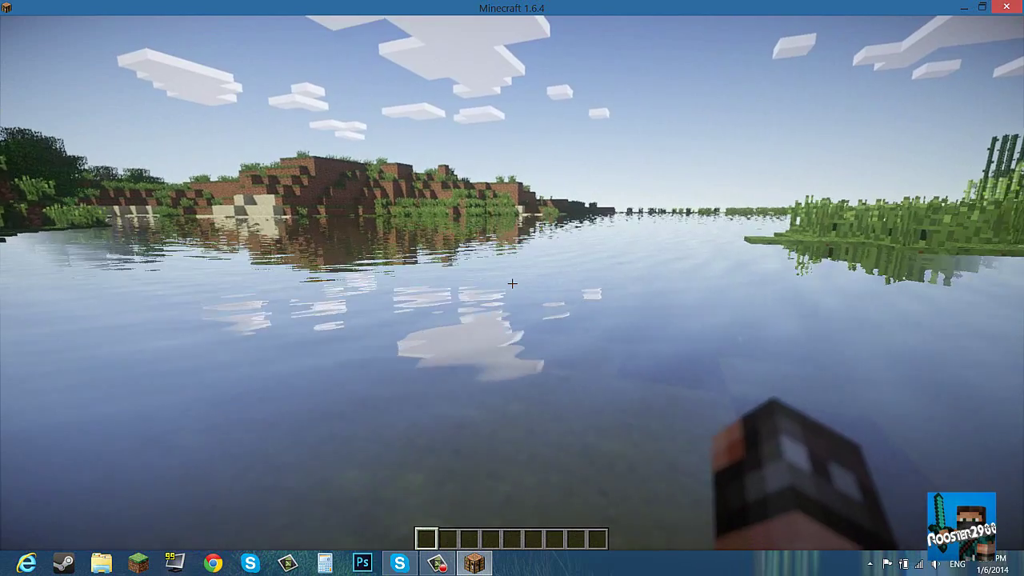
pyautogui.press('F5')
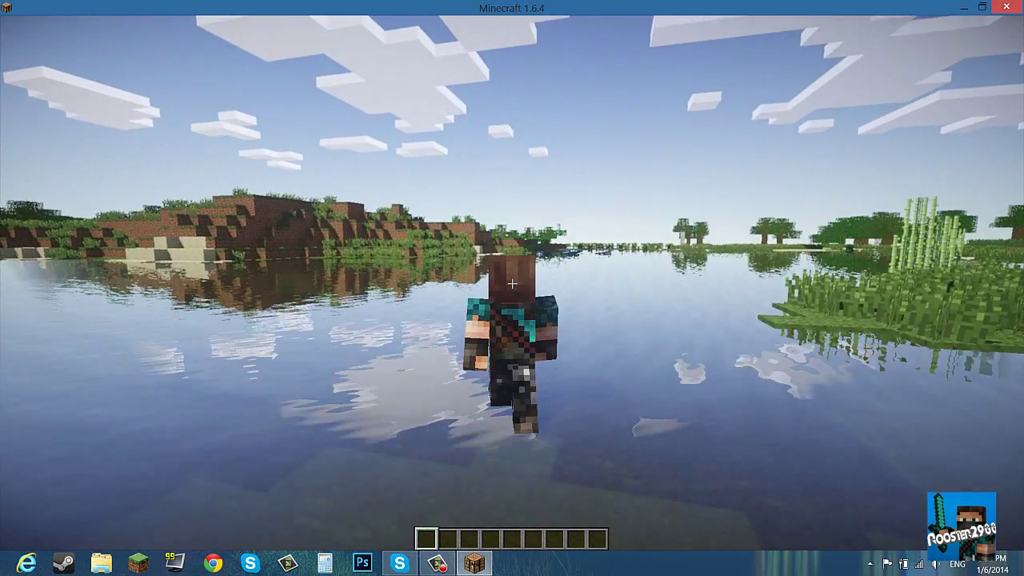
pyautogui.press('w')
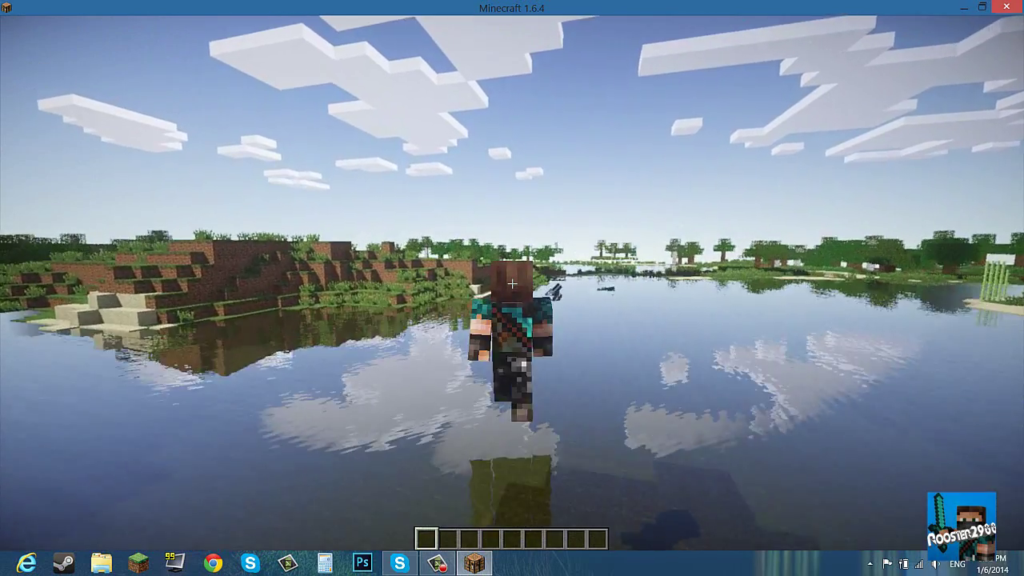